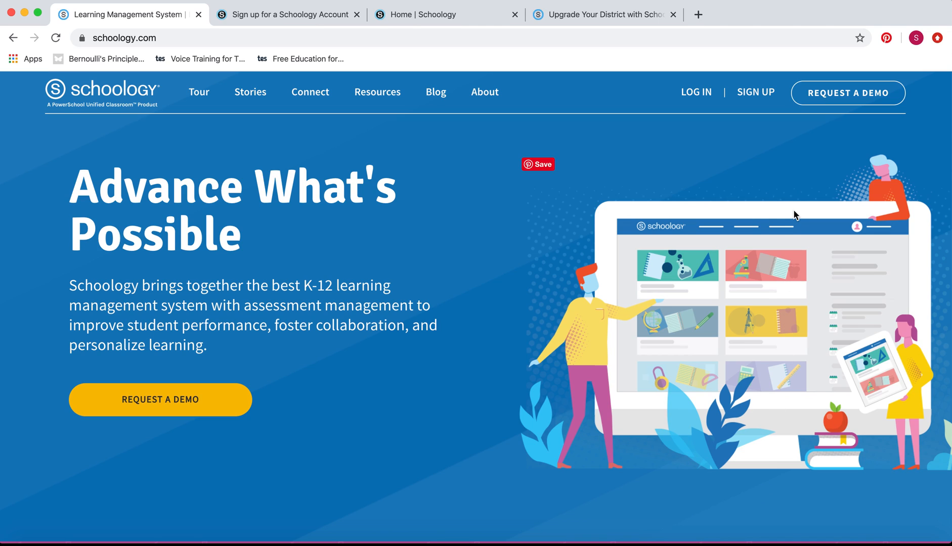
View the Schoology instructor sign-up form and switch to the signed-in home page
{"action": "mouse_move", "coordinate": [749, 95]}
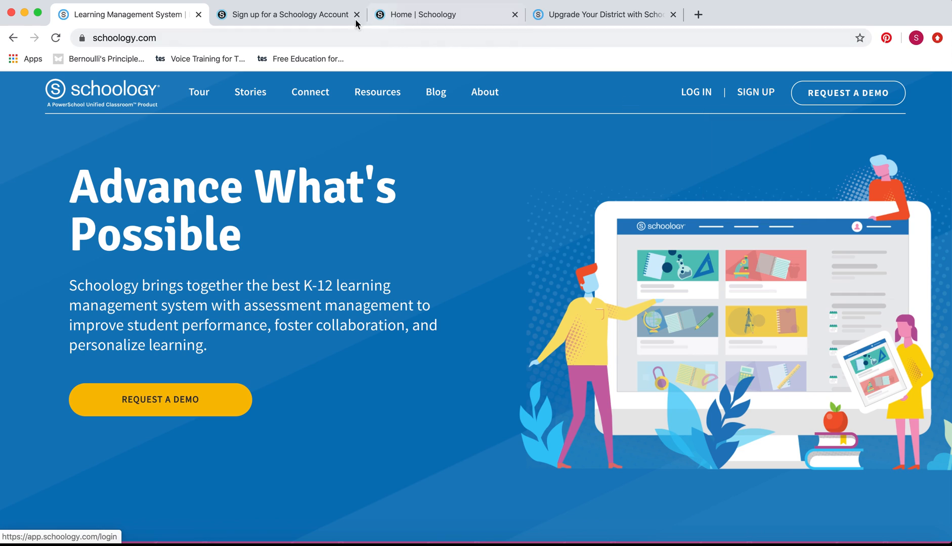
{"action": "left_click", "coordinate": [302, 19]}
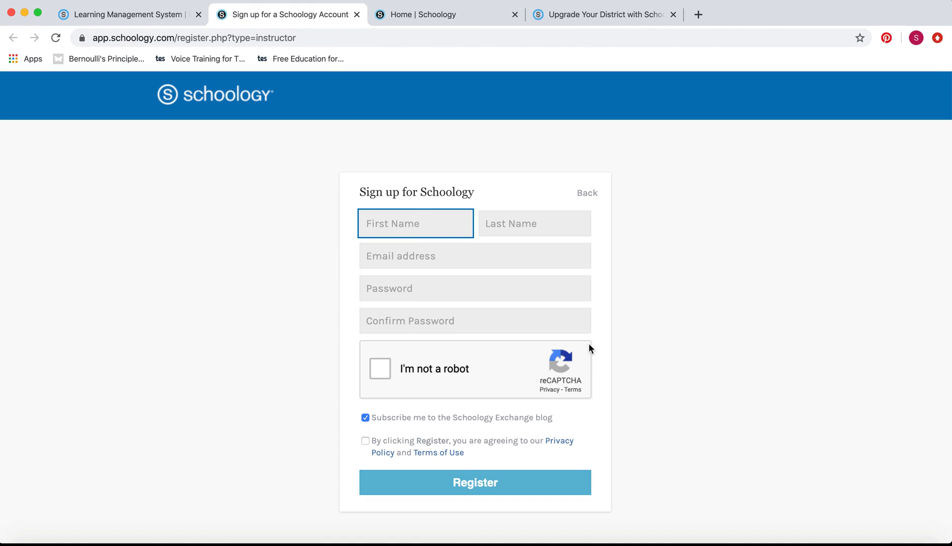
{"action": "left_click", "coordinate": [427, 16]}
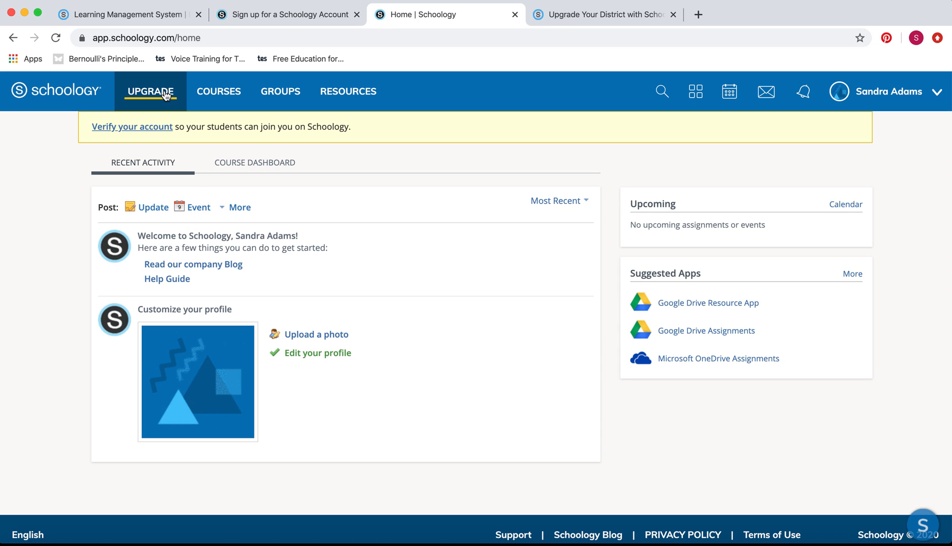
Start a new course named Physics with the section name G1
{"action": "left_click", "coordinate": [223, 96]}
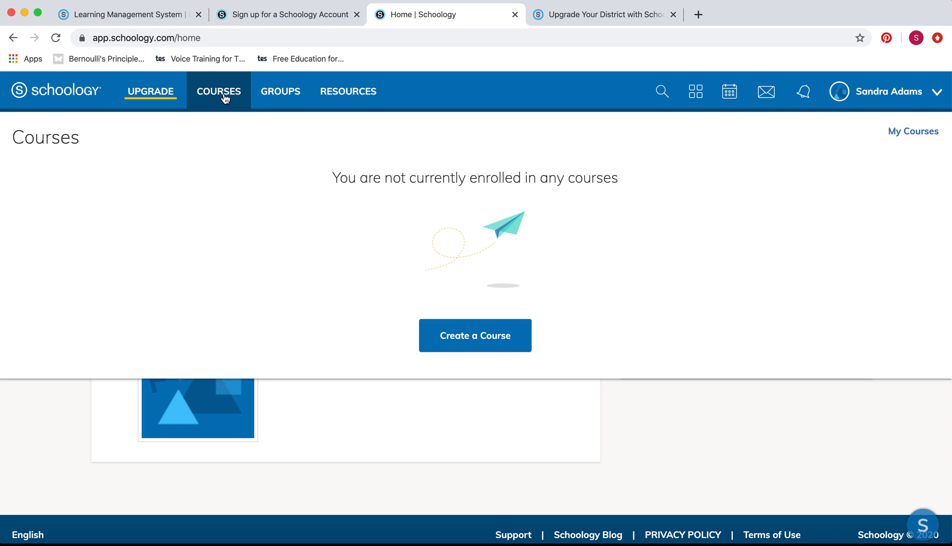
{"action": "left_click", "coordinate": [478, 336]}
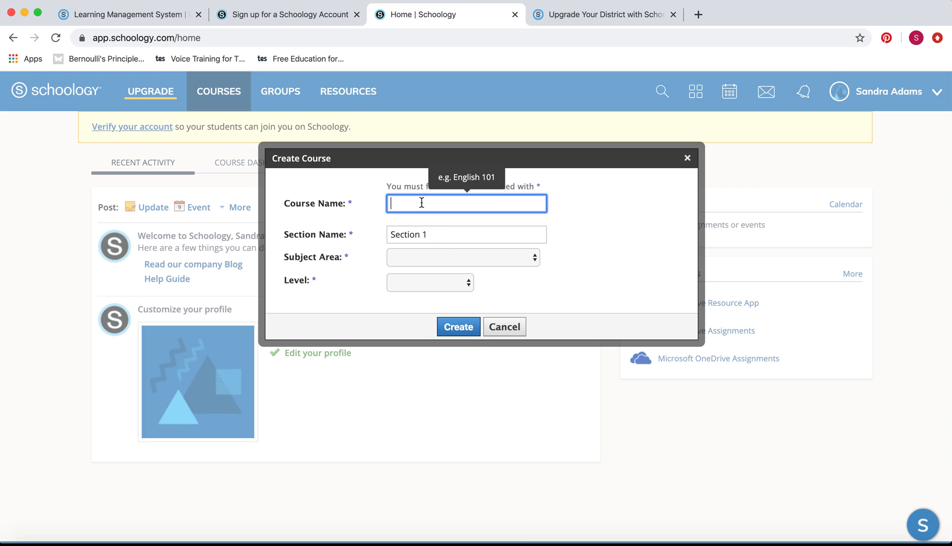
{"action": "type", "text": "Physics"}
{"action": "left_click", "coordinate": [424, 235]}
{"action": "left_click_drag", "start_coordinate": [424, 234], "coordinate": [379, 234]}
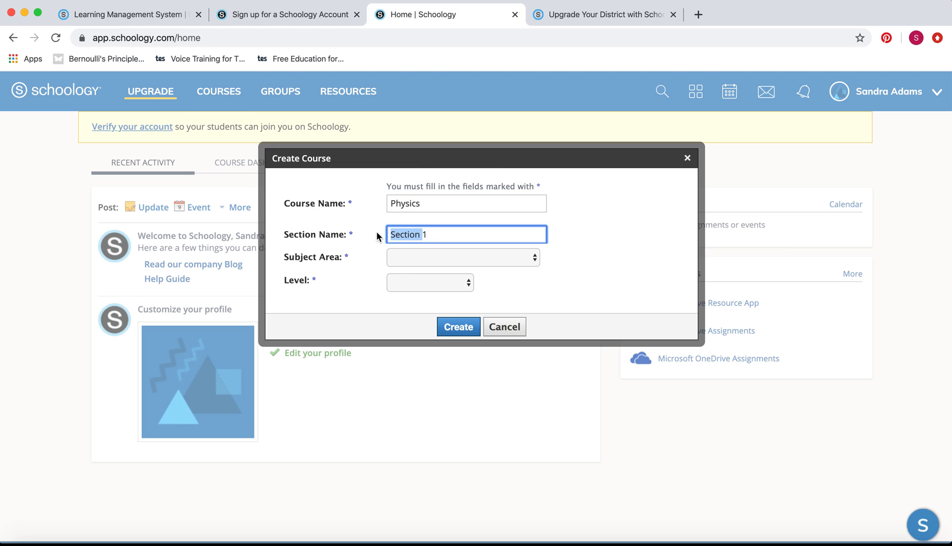
{"action": "type", "text": "G1"}
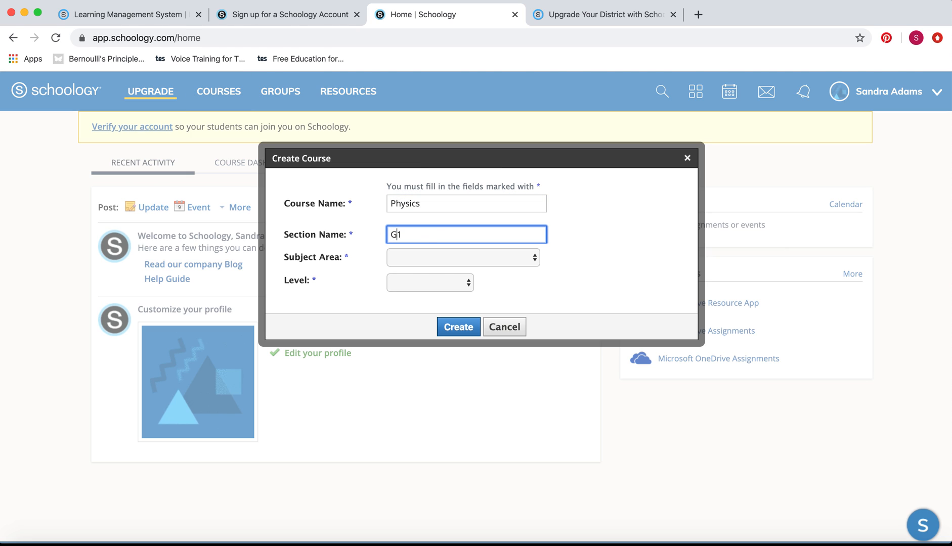
Set the course's subject area to Science and its level to 11, and create the course
{"action": "left_click", "coordinate": [418, 261]}
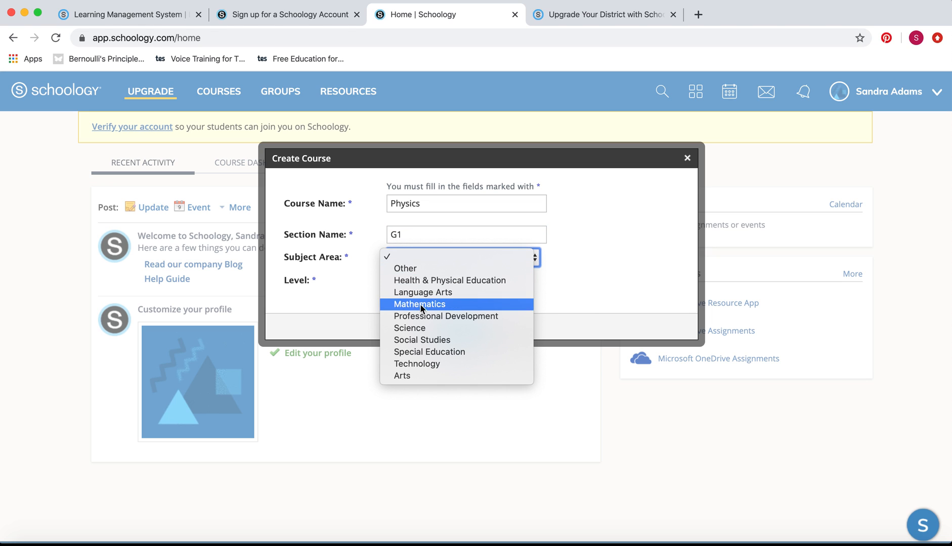
{"action": "left_click", "coordinate": [411, 328]}
{"action": "left_click", "coordinate": [426, 283]}
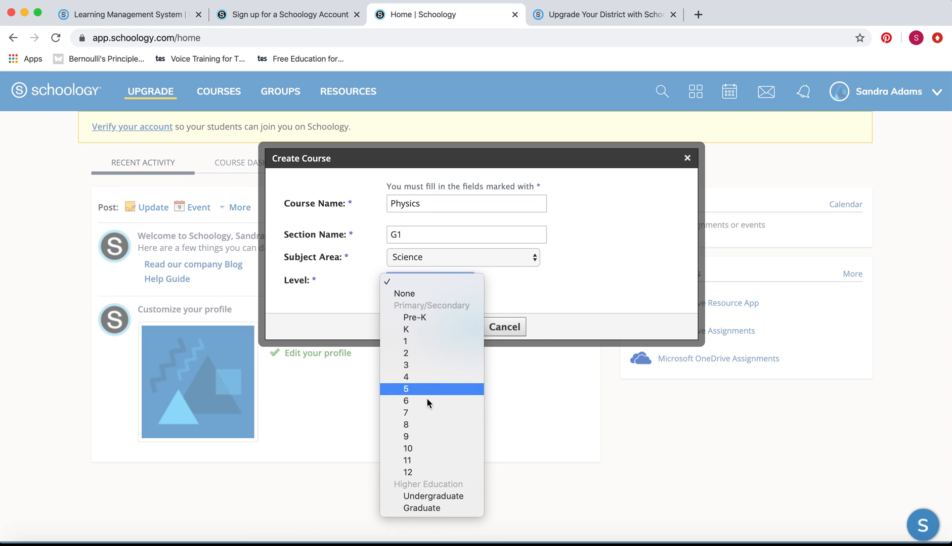
{"action": "left_click", "coordinate": [429, 461]}
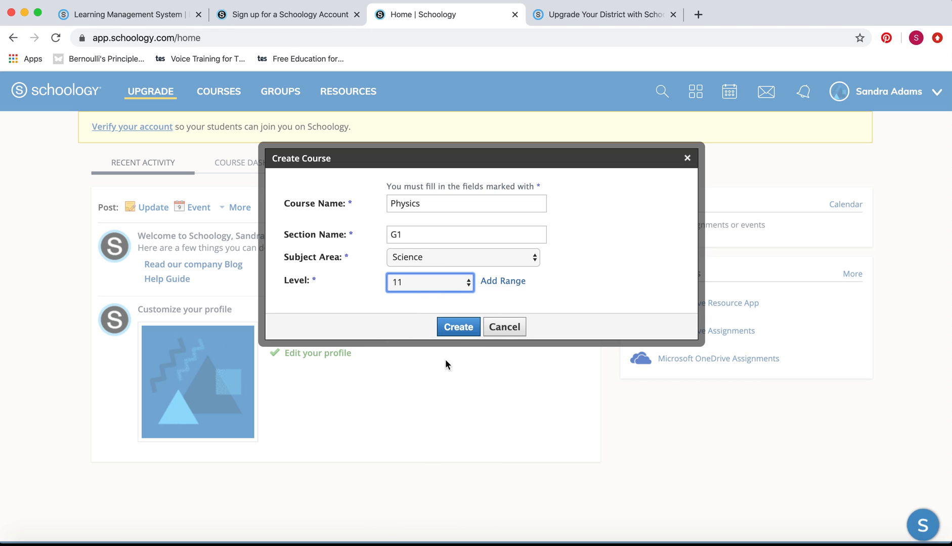
{"action": "left_click", "coordinate": [460, 330]}
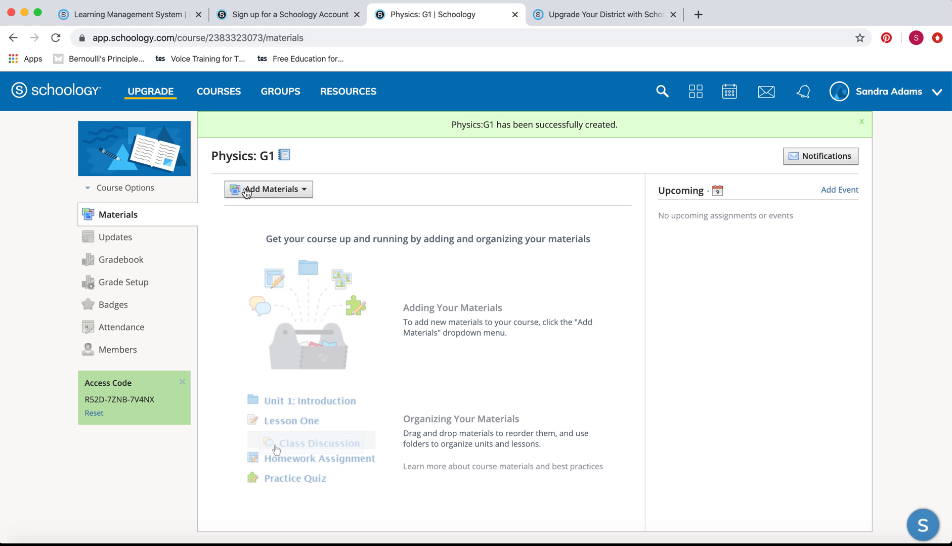
Start a new folder in the course materials and title it Week 9
{"action": "left_click", "coordinate": [293, 191]}
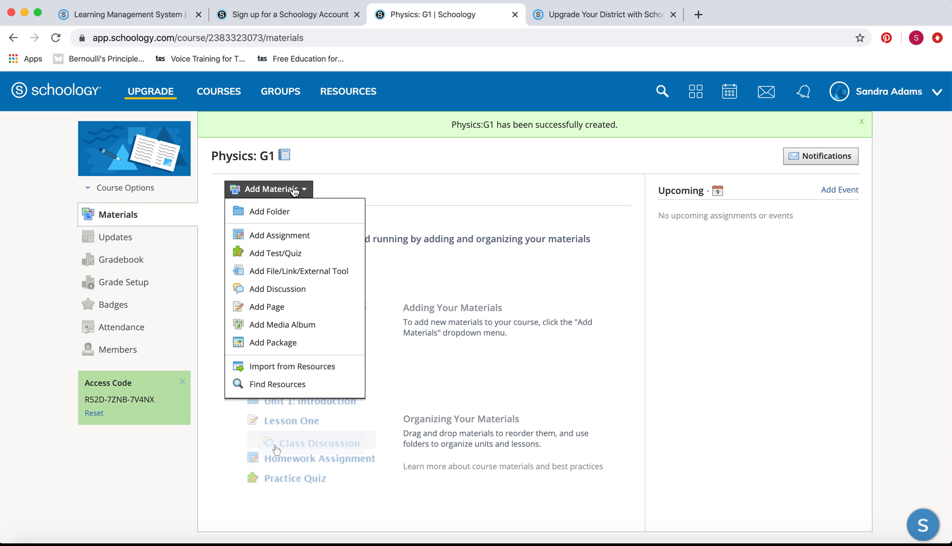
{"action": "left_click", "coordinate": [289, 214]}
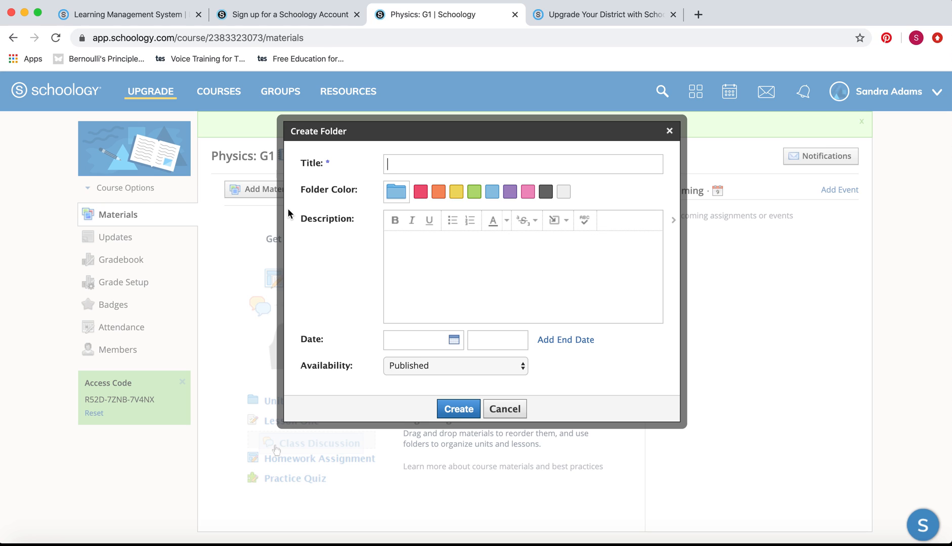
{"action": "type", "text": "Week 1"}
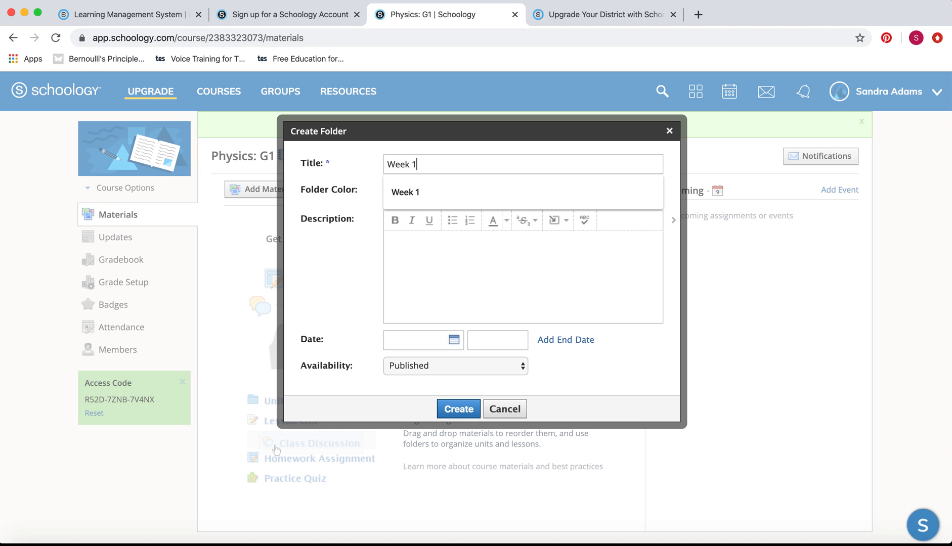
{"action": "left_click", "coordinate": [420, 196]}
{"action": "left_click", "coordinate": [413, 255]}
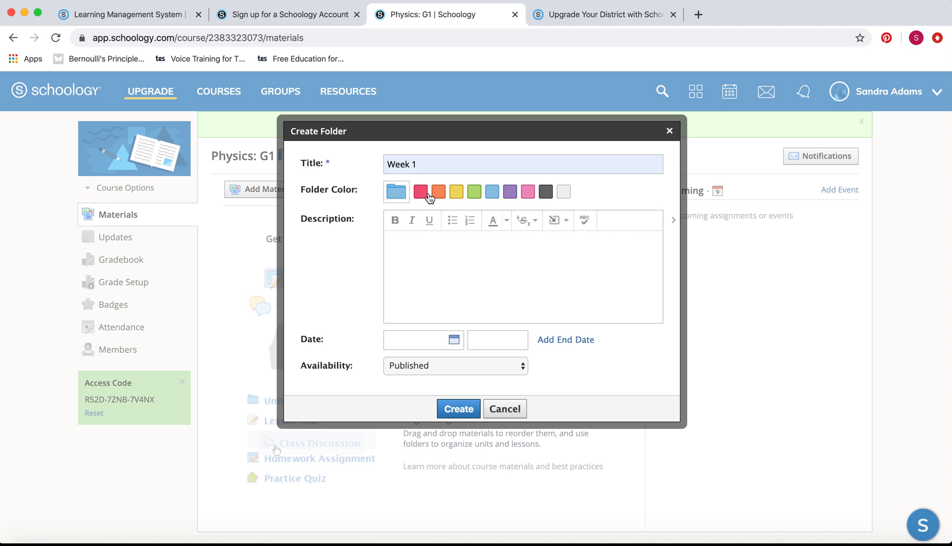
{"action": "left_click", "coordinate": [430, 164]}
{"action": "key", "text": "BackSpace"}
{"action": "type", "text": "9"}
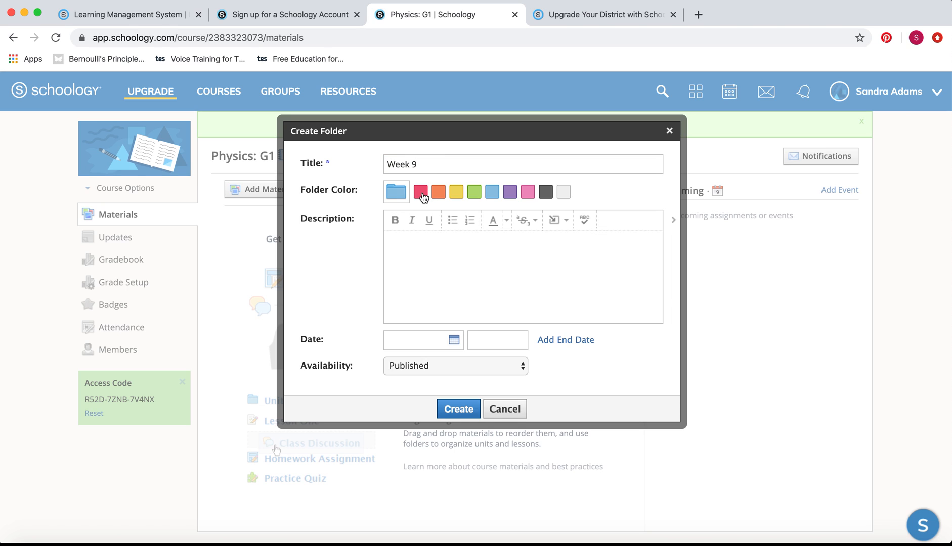
Color the folder red and enter the description "Dear Students" followed by "Please complete the work in this folder" on a new line
{"action": "left_click", "coordinate": [421, 193]}
{"action": "left_click", "coordinate": [421, 252]}
{"action": "type", "text": "Dear Students"}
{"action": "key", "text": "Return"}
{"action": "type", "text": "Please complete the work in"}
{"action": "key", "text": "BackSpace"}
{"action": "type", "text": "n this folder"}
{"action": "key", "text": "Return"}
{"action": "key", "text": "Return"}
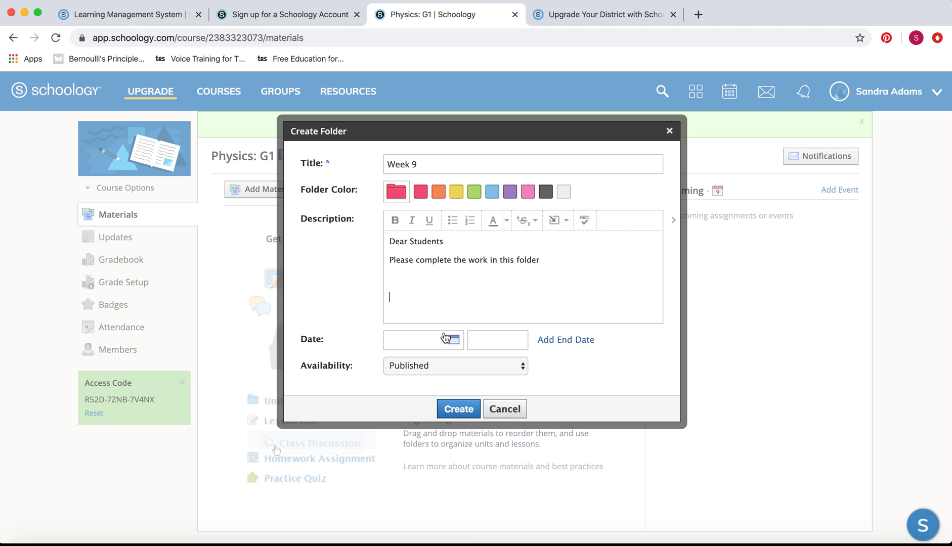
Check the folder's date calendar and try the Unpublished and Publish on start date availability options
{"action": "left_click", "coordinate": [453, 342]}
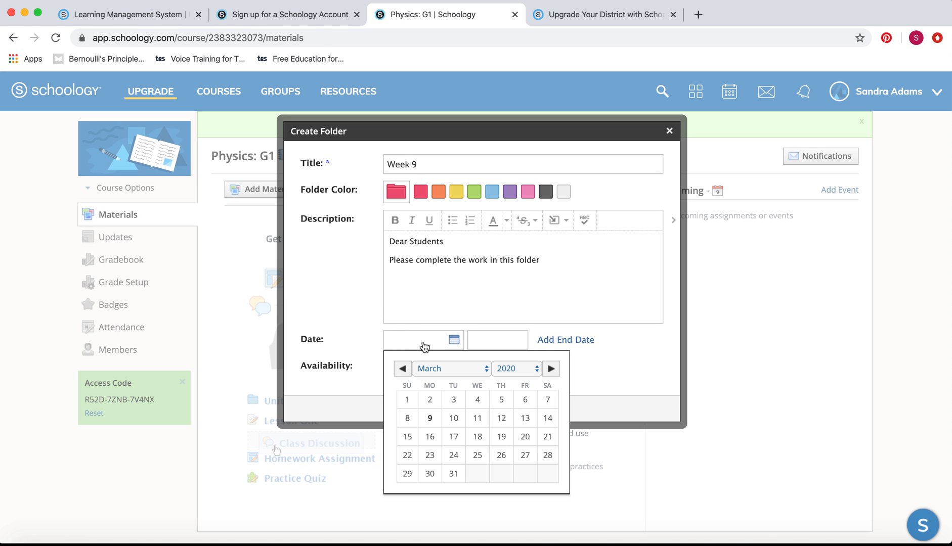
{"action": "left_click", "coordinate": [364, 305]}
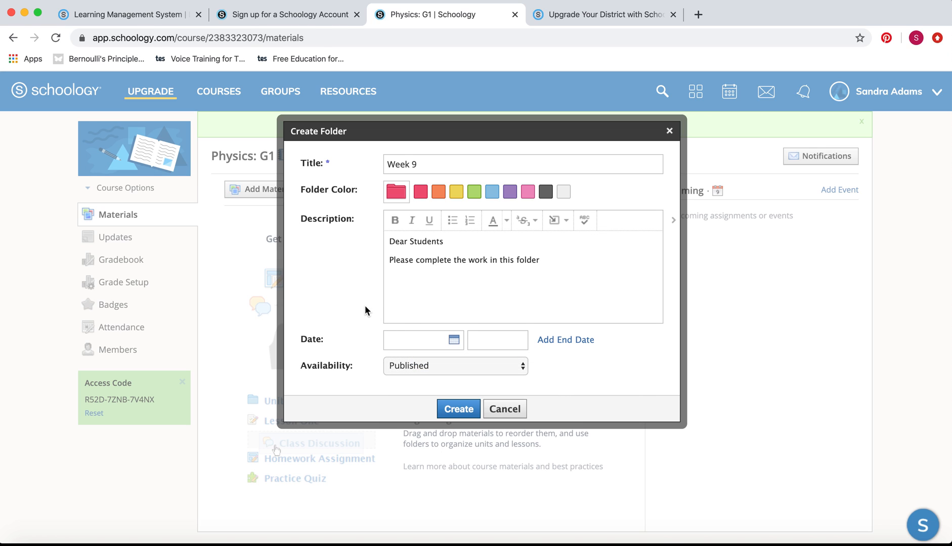
{"action": "left_click", "coordinate": [505, 337]}
{"action": "left_click", "coordinate": [476, 367]}
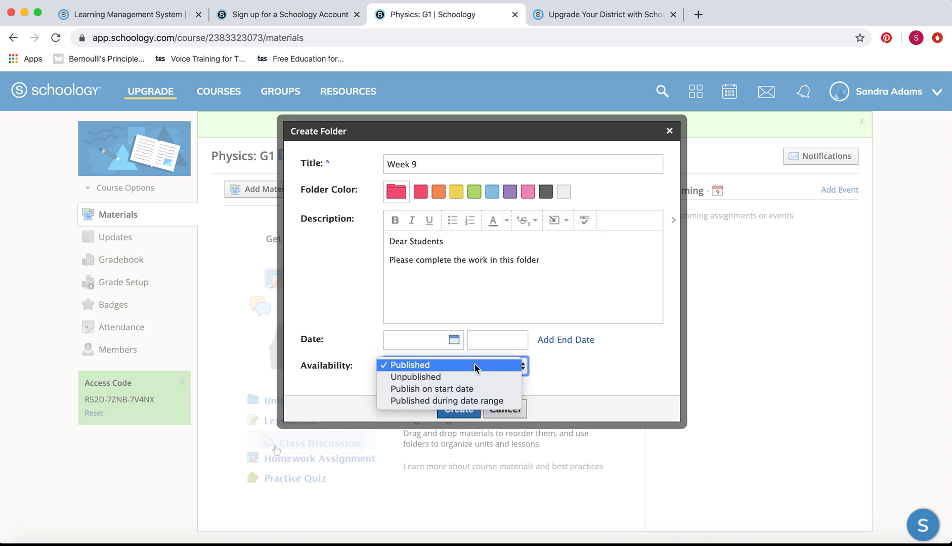
{"action": "left_click", "coordinate": [448, 378]}
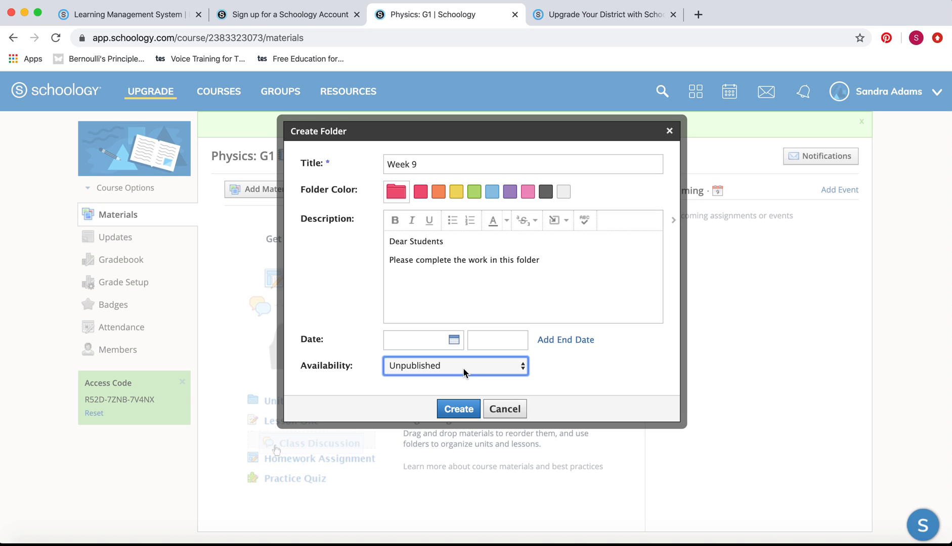
{"action": "left_click", "coordinate": [465, 373]}
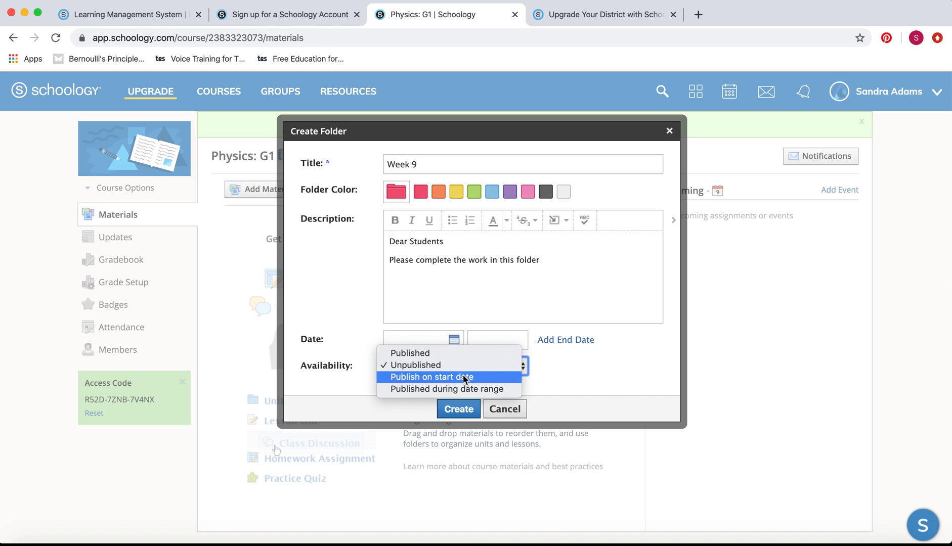
{"action": "left_click", "coordinate": [464, 378]}
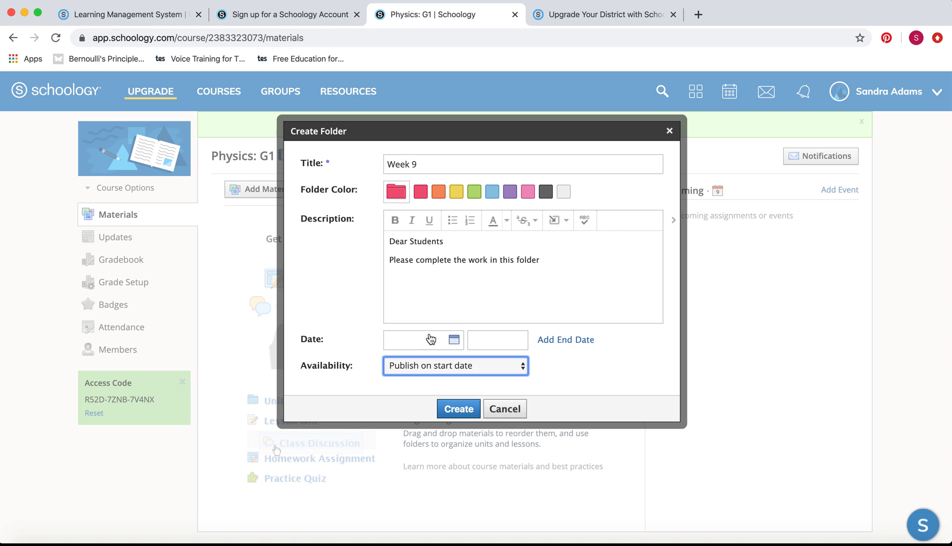
Set the folder's availability to Published and create the folder
{"action": "left_click", "coordinate": [451, 366]}
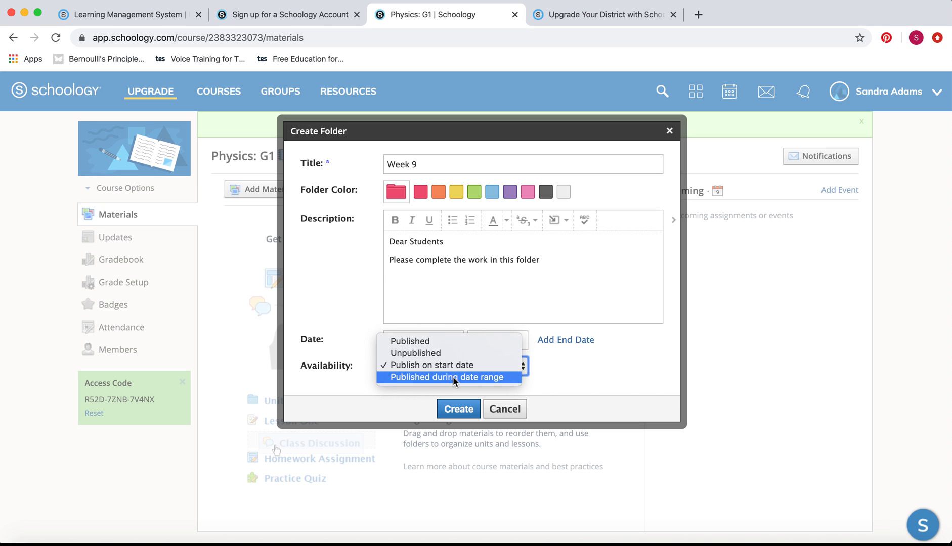
{"action": "left_click", "coordinate": [446, 340]}
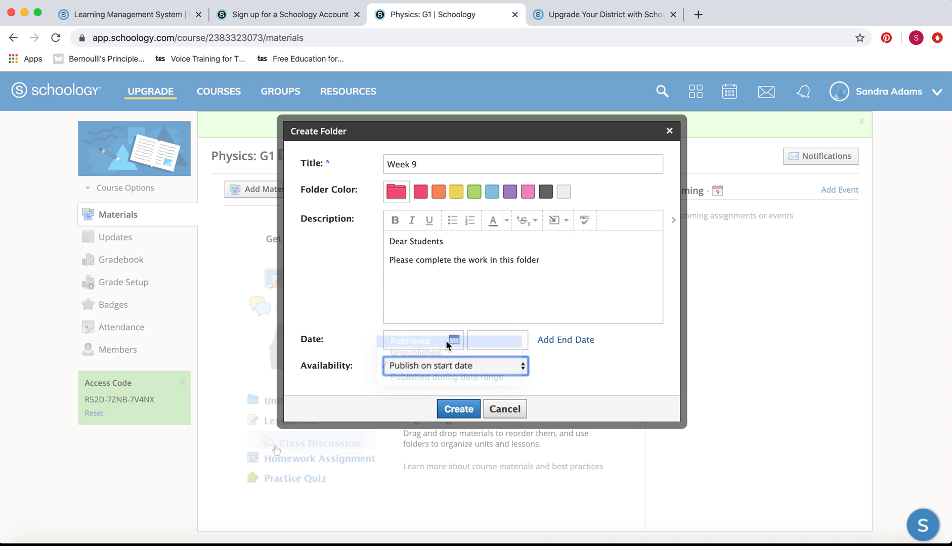
{"action": "left_click", "coordinate": [459, 410]}
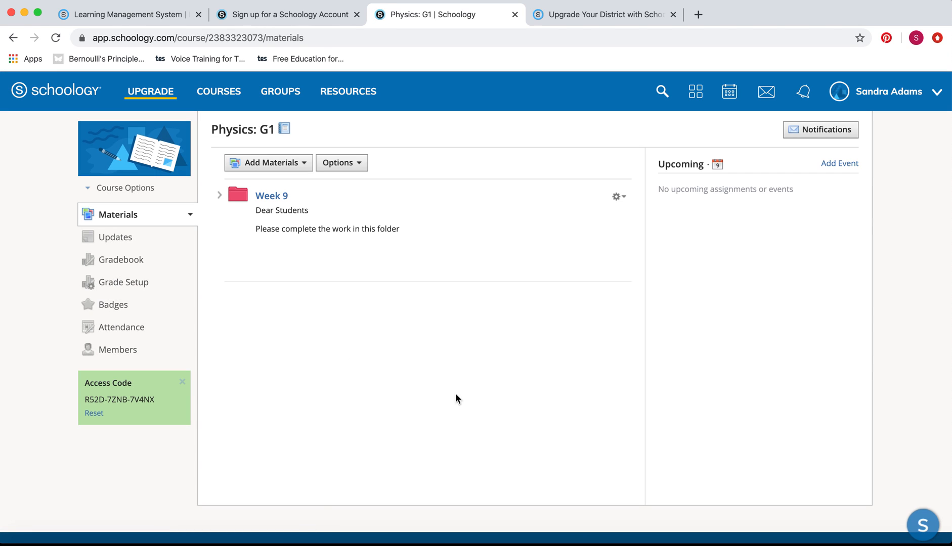
Open the Week 9 folder and start a new assignment named Fluids in it
{"action": "left_click", "coordinate": [269, 199]}
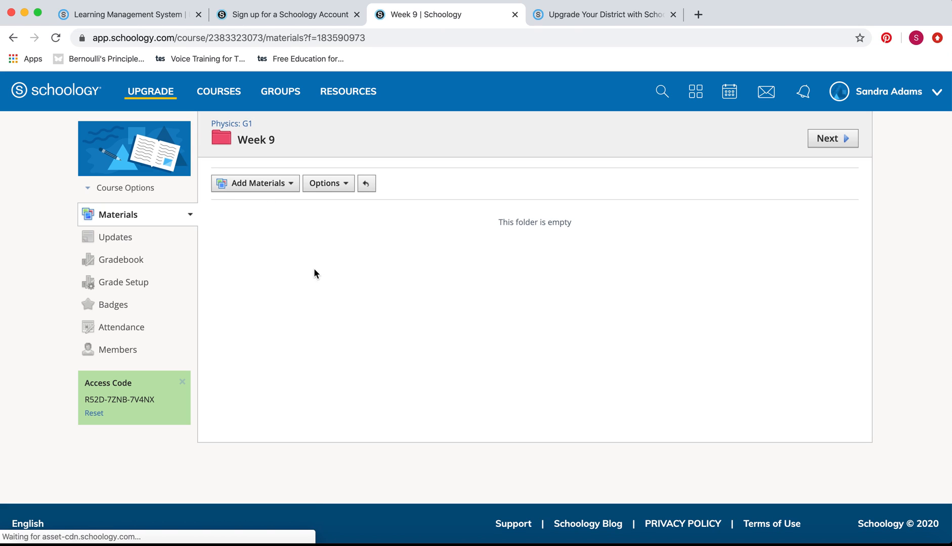
{"action": "left_click", "coordinate": [283, 183]}
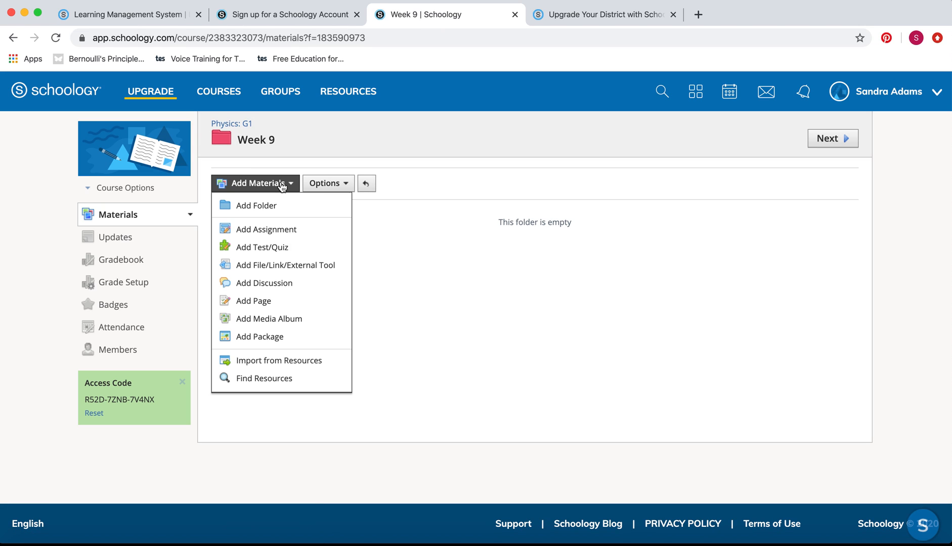
{"action": "left_click", "coordinate": [277, 230]}
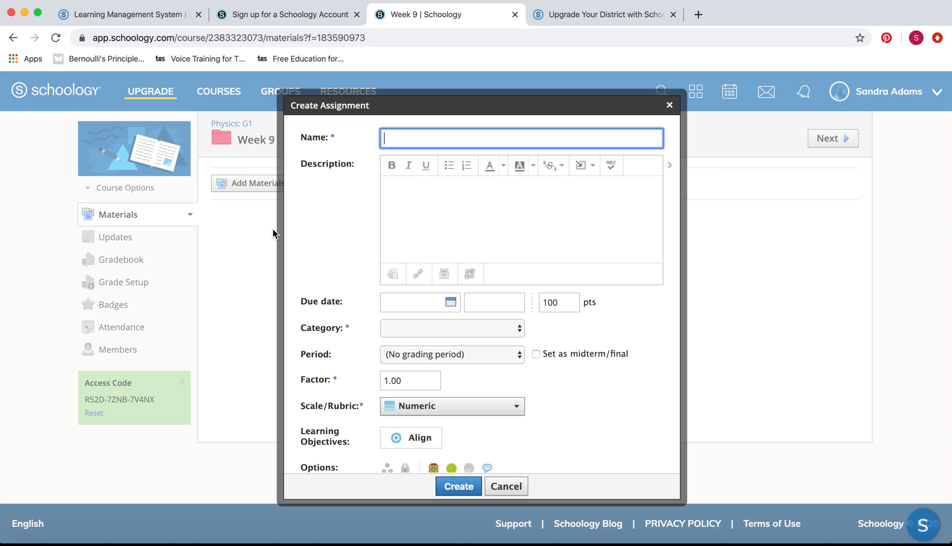
{"action": "type", "text": "Fluids"}
Attach the Fluids 1 Word document to the assignment and check which personal resources can be attached
{"action": "left_click", "coordinate": [394, 275]}
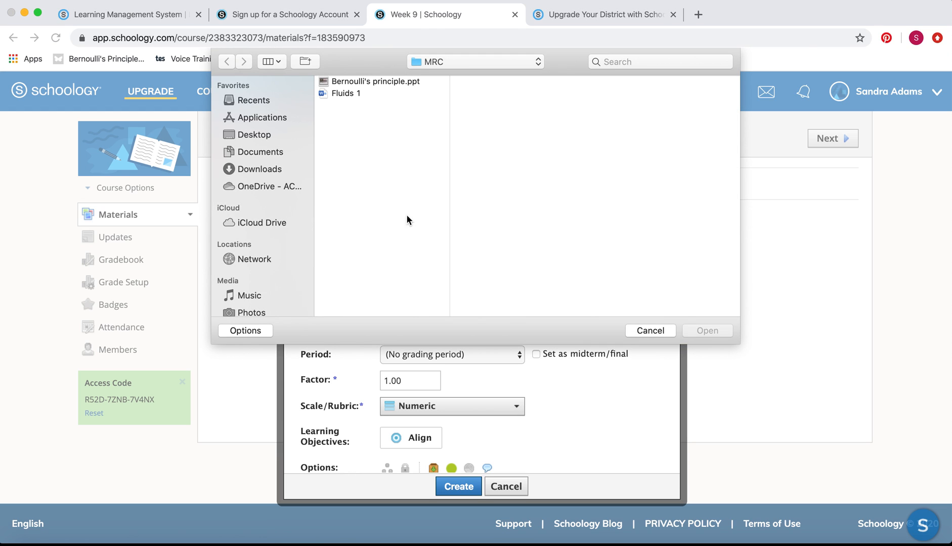
{"action": "left_click", "coordinate": [348, 94]}
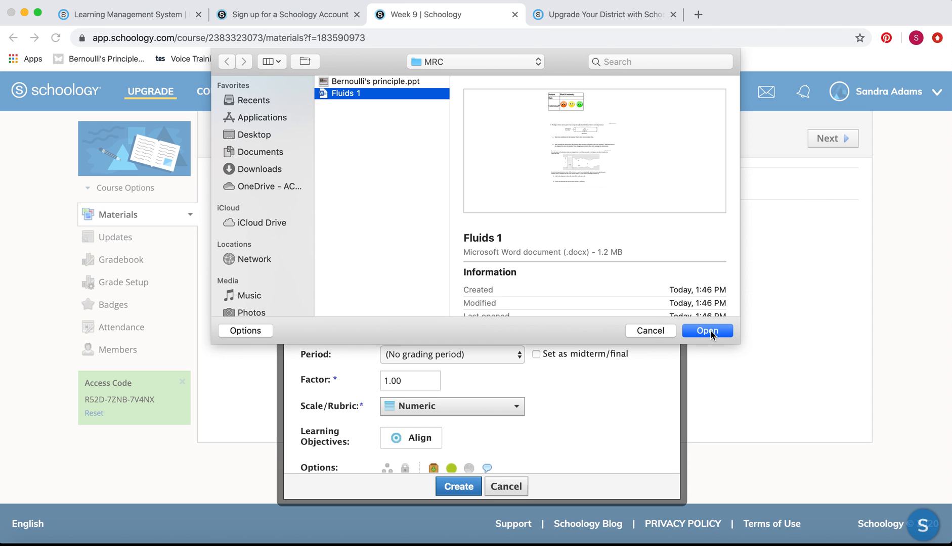
{"action": "left_click", "coordinate": [708, 331]}
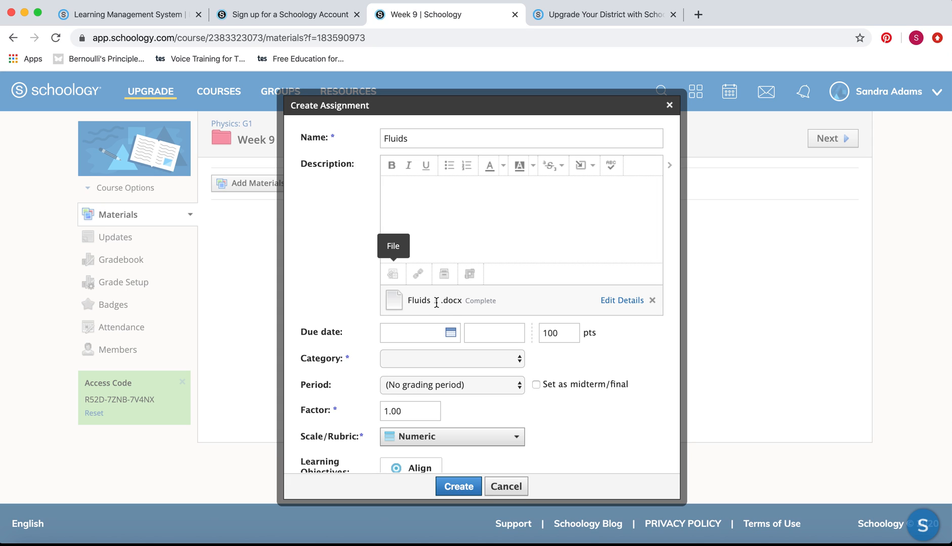
{"action": "left_click", "coordinate": [444, 274]}
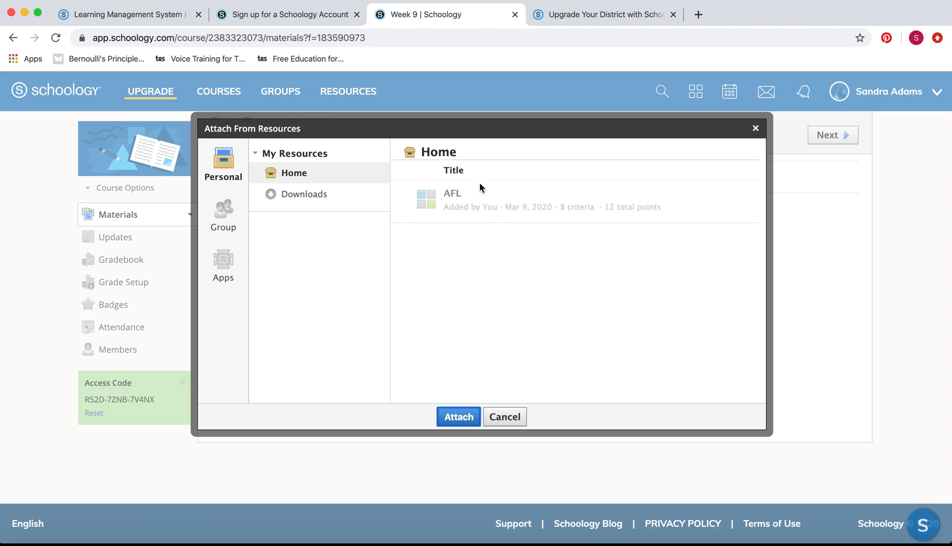
{"action": "left_click", "coordinate": [505, 417]}
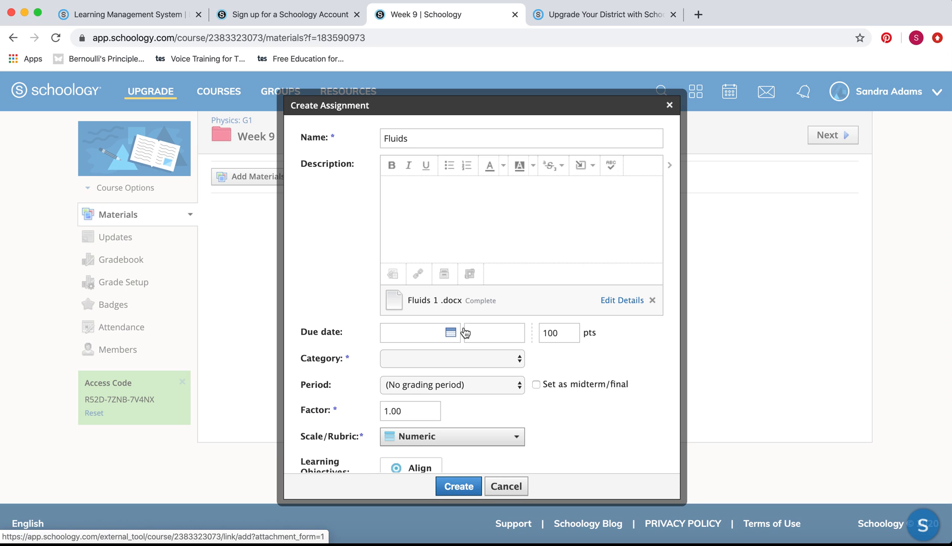
Set the Fluids assignment's due date to 3/16/20 and give it a new grading category named CLASSWORK
{"action": "left_click", "coordinate": [451, 334]}
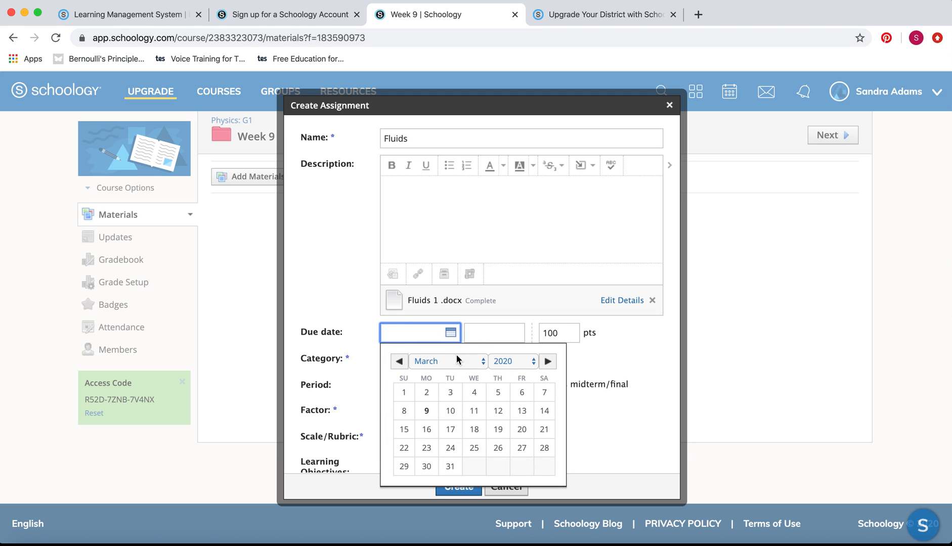
{"action": "left_click", "coordinate": [427, 430]}
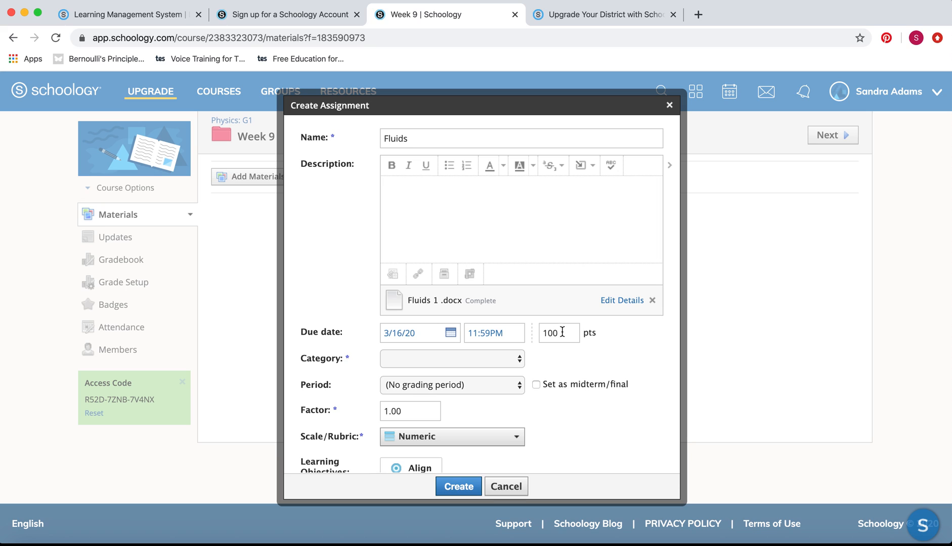
{"action": "left_click", "coordinate": [501, 359]}
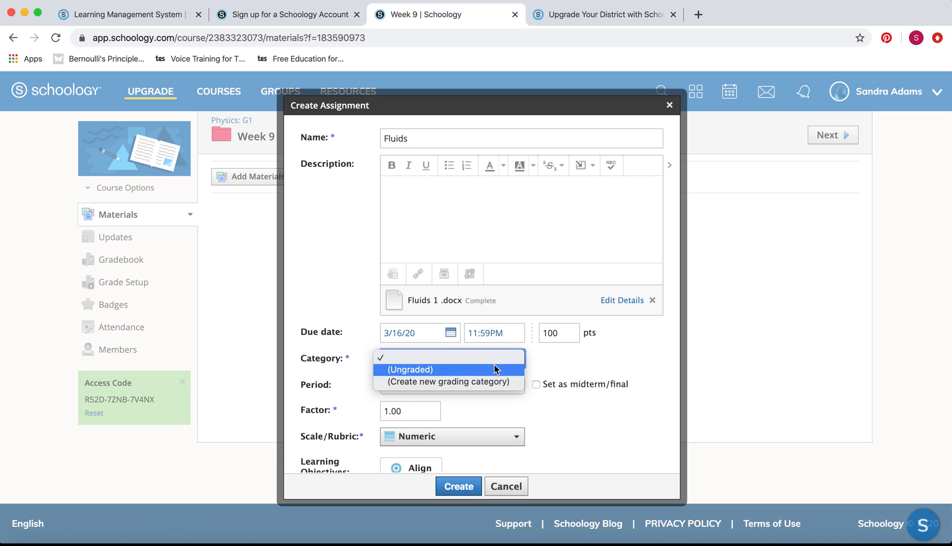
{"action": "left_click", "coordinate": [488, 381]}
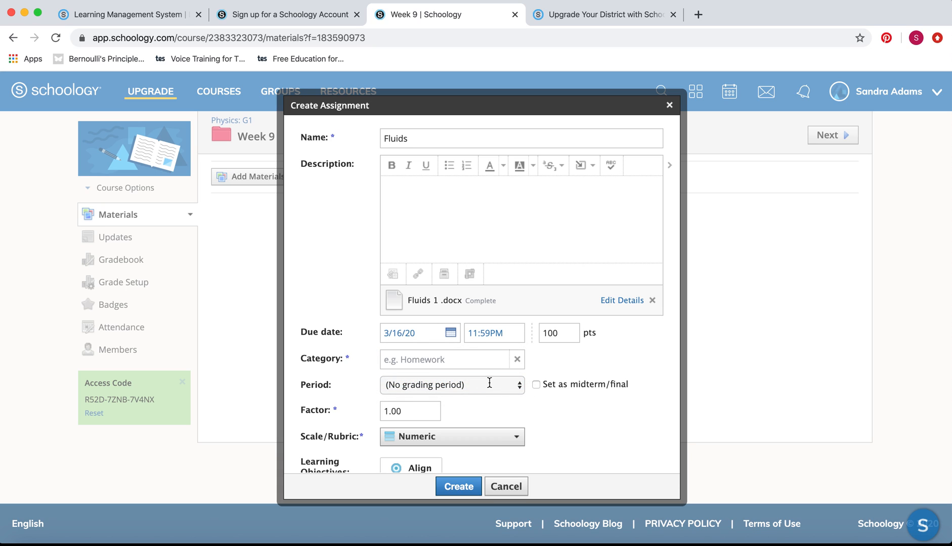
{"action": "left_click", "coordinate": [477, 363]}
{"action": "type", "text": "CLASSWORK"}
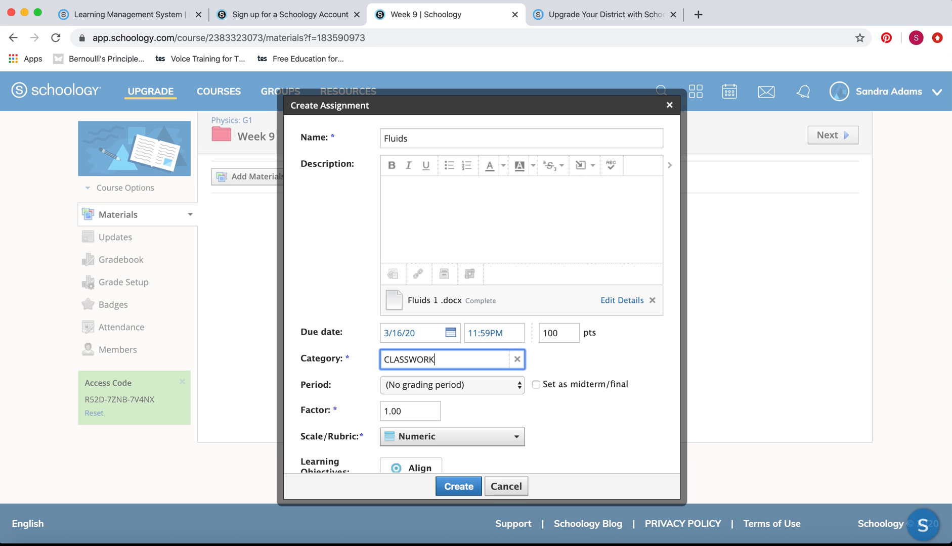
{"action": "left_click", "coordinate": [603, 429]}
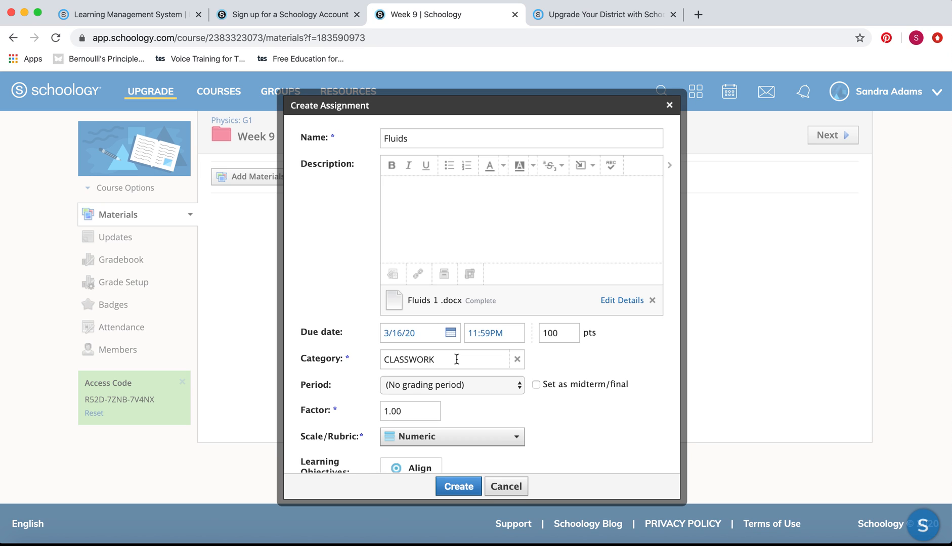
{"action": "left_click", "coordinate": [434, 387]}
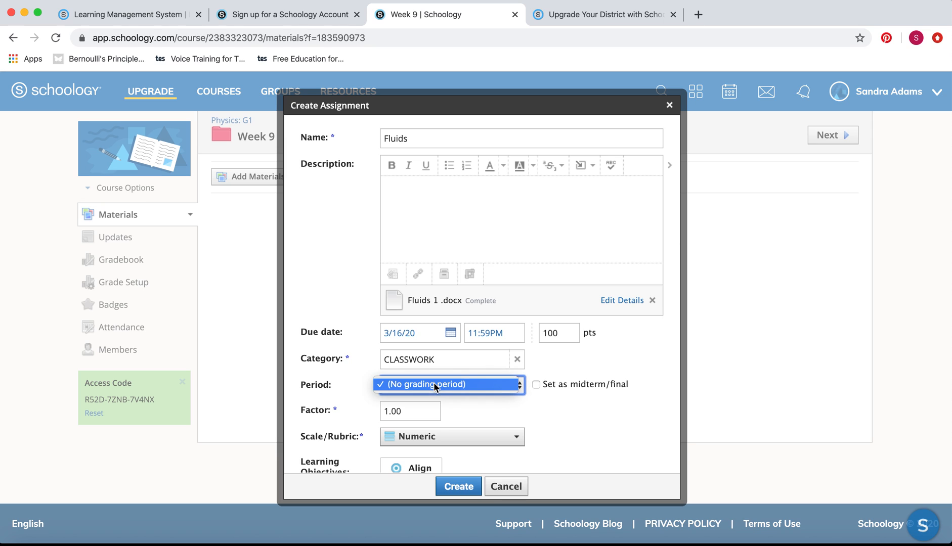
{"action": "left_click", "coordinate": [489, 398]}
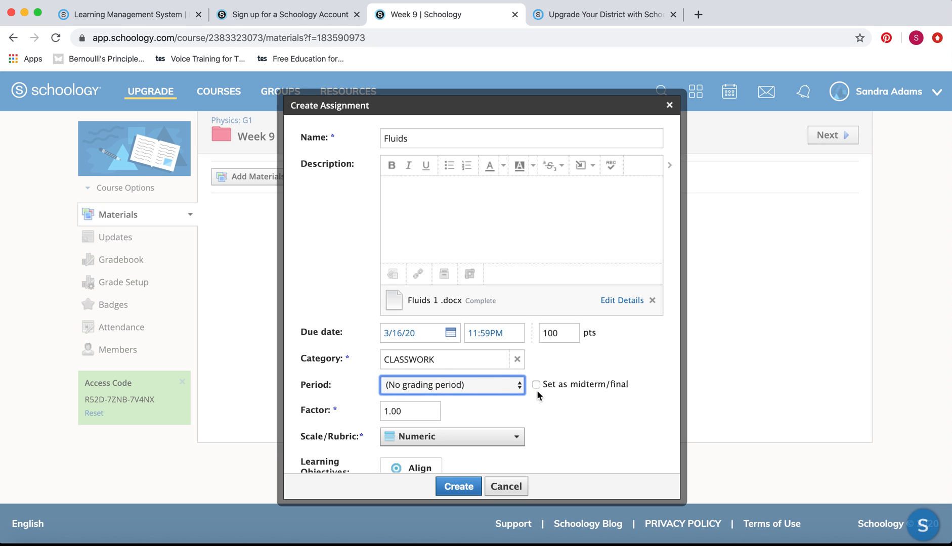
Start a new grading rubric for the assignment and title it AFL
{"action": "scroll", "coordinate": [537, 390], "scroll_direction": "down", "scroll_amount": 2}
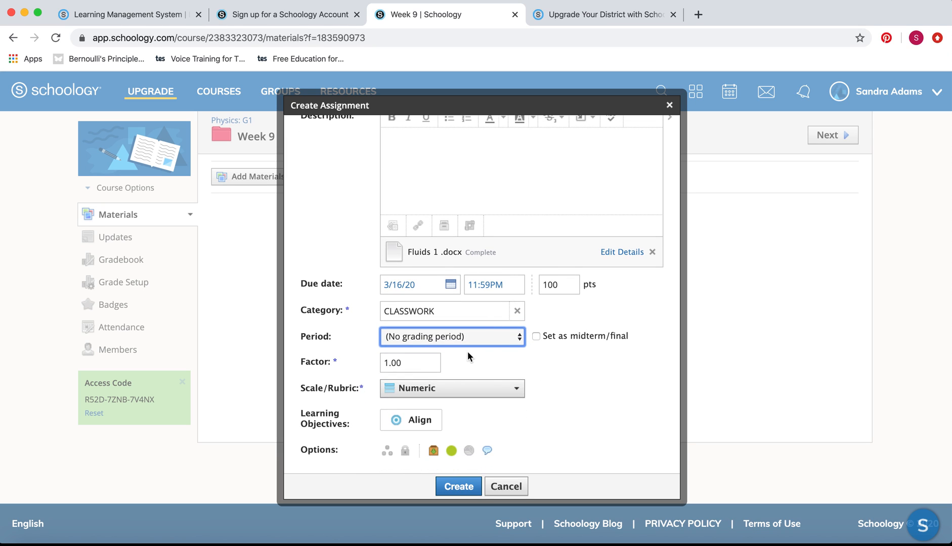
{"action": "left_click", "coordinate": [453, 393]}
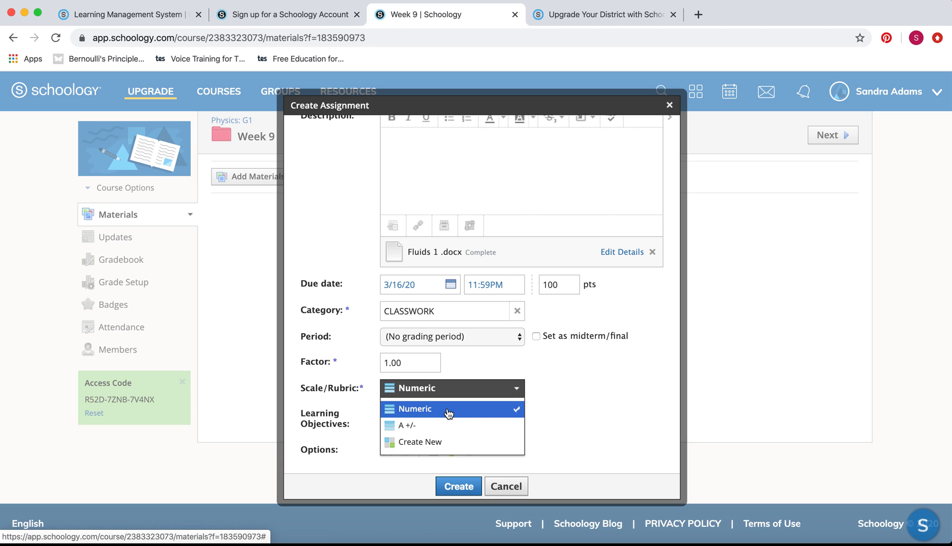
{"action": "left_click", "coordinate": [440, 442]}
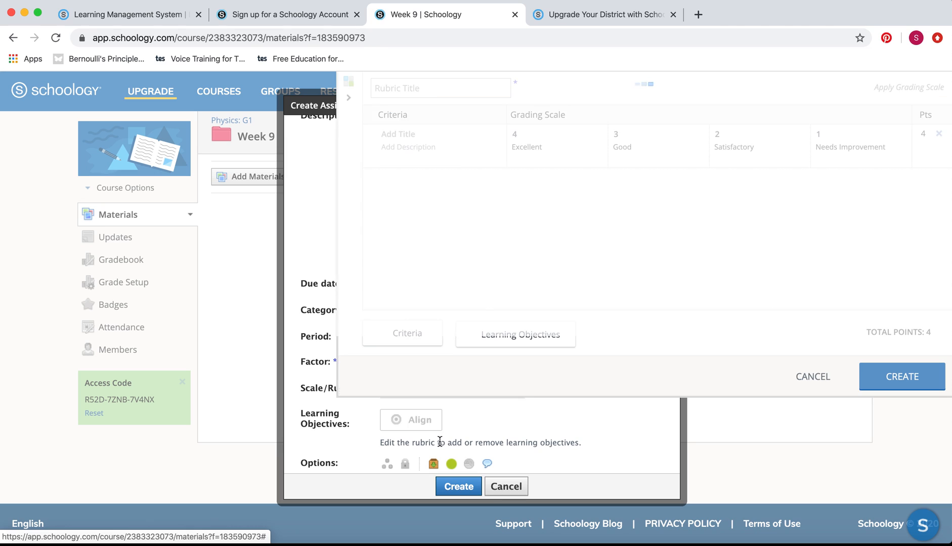
{"action": "mouse_move", "coordinate": [622, 162]}
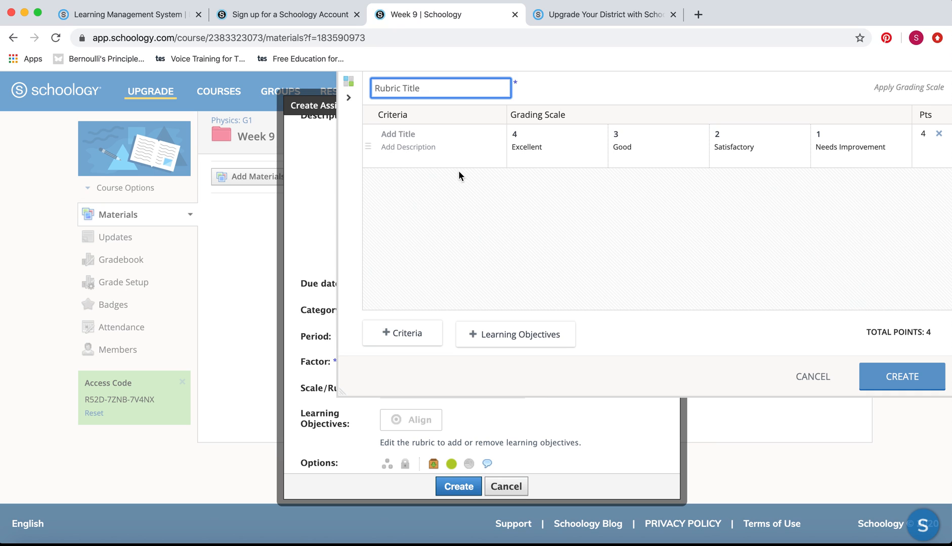
{"action": "left_click", "coordinate": [435, 135]}
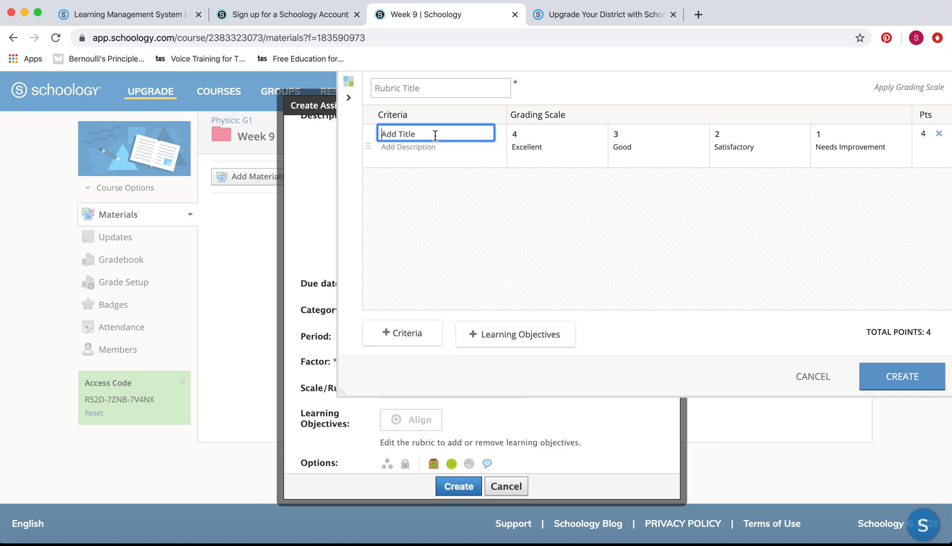
{"action": "left_click", "coordinate": [428, 91]}
{"action": "type", "text": "AFL"}
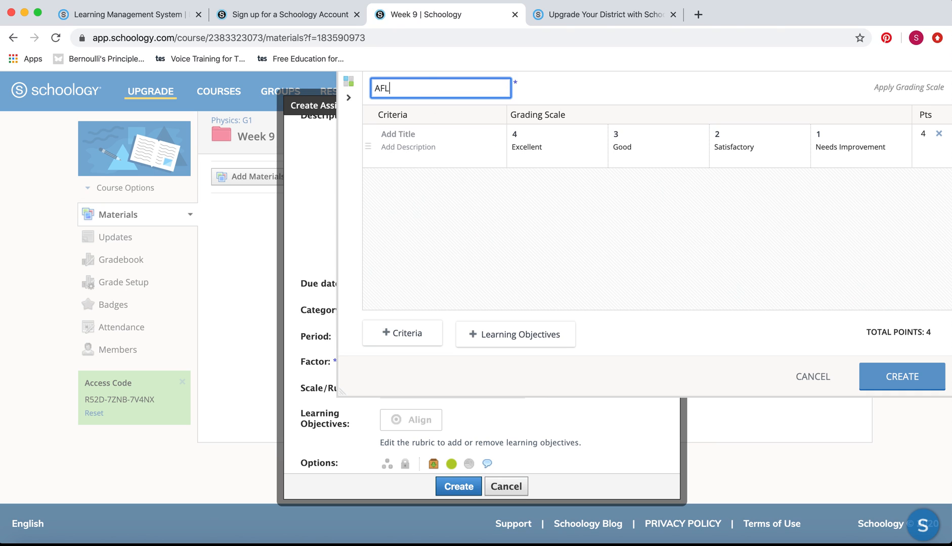
Fill the AFL rubric with three criteria titled Work completed, Keywords correct and Work is correct
{"action": "left_click", "coordinate": [430, 134]}
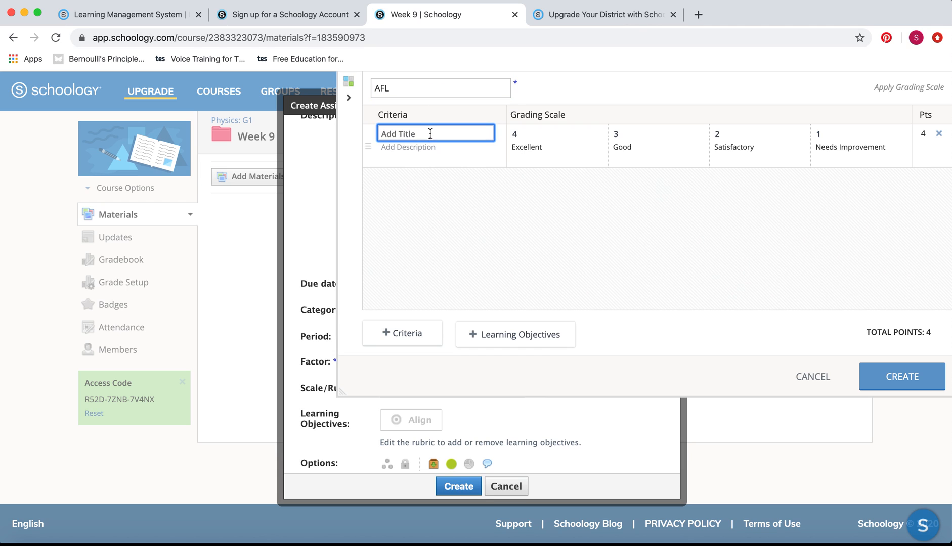
{"action": "type", "text": "Work completed"}
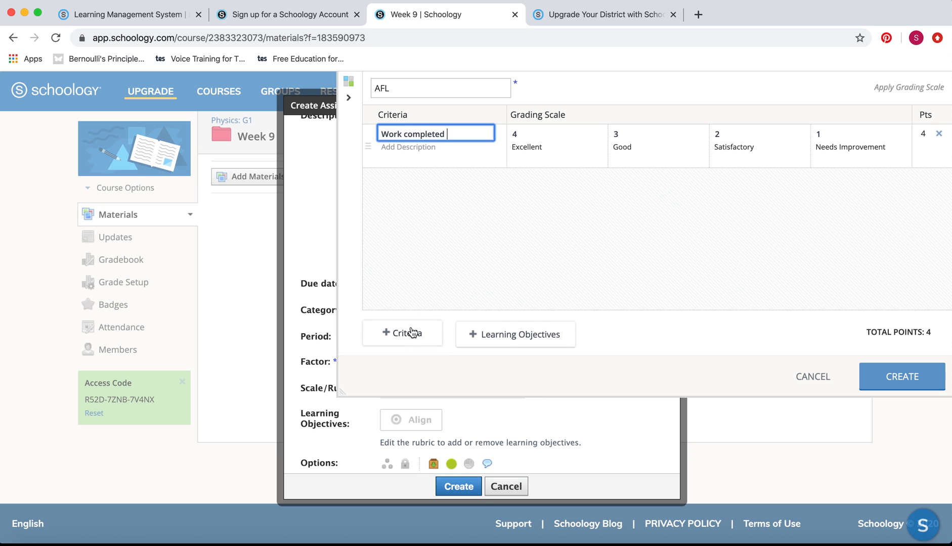
{"action": "left_click", "coordinate": [414, 332]}
{"action": "left_click", "coordinate": [421, 176]}
{"action": "type", "text": "Keywords correct"}
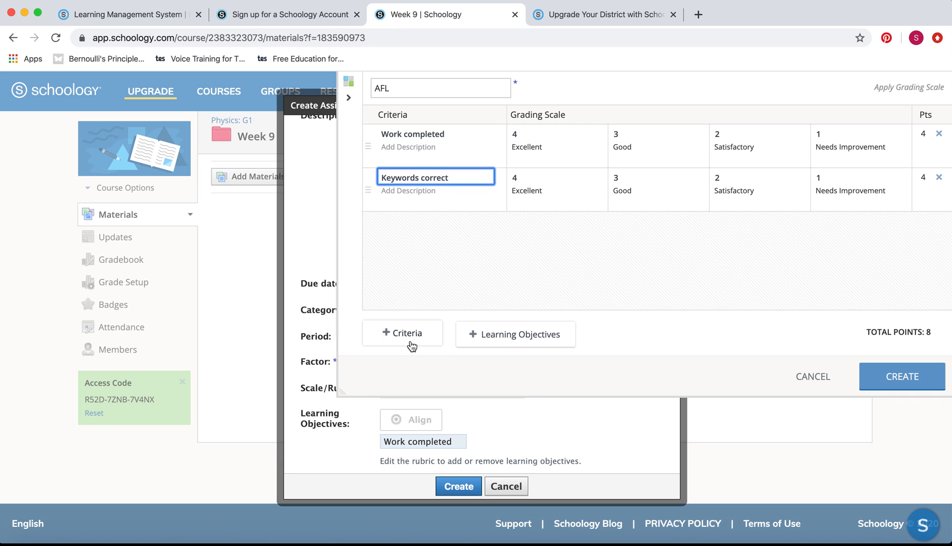
{"action": "left_click", "coordinate": [411, 335]}
{"action": "left_click", "coordinate": [421, 223]}
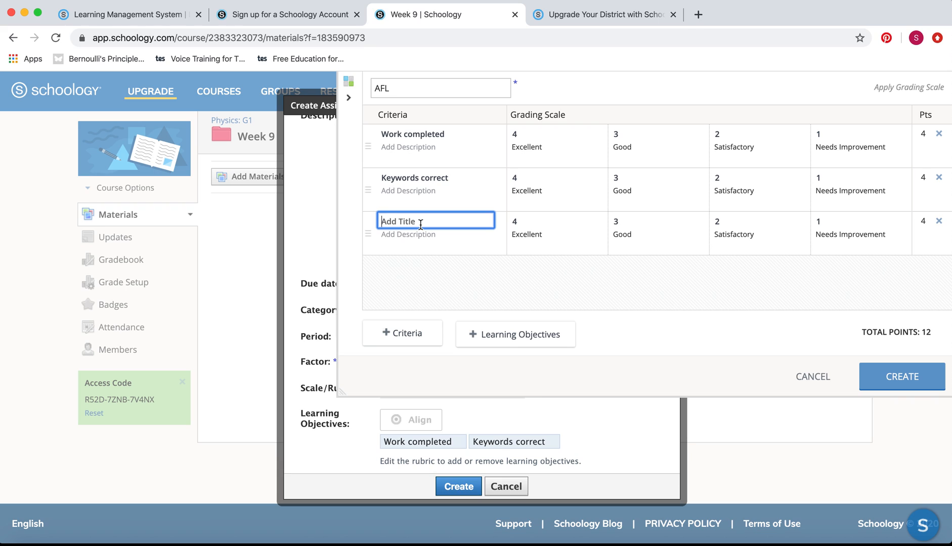
{"action": "type", "text": "Work is correct"}
Create the AFL rubric and finish creating the Fluids assignment
{"action": "left_click", "coordinate": [901, 379]}
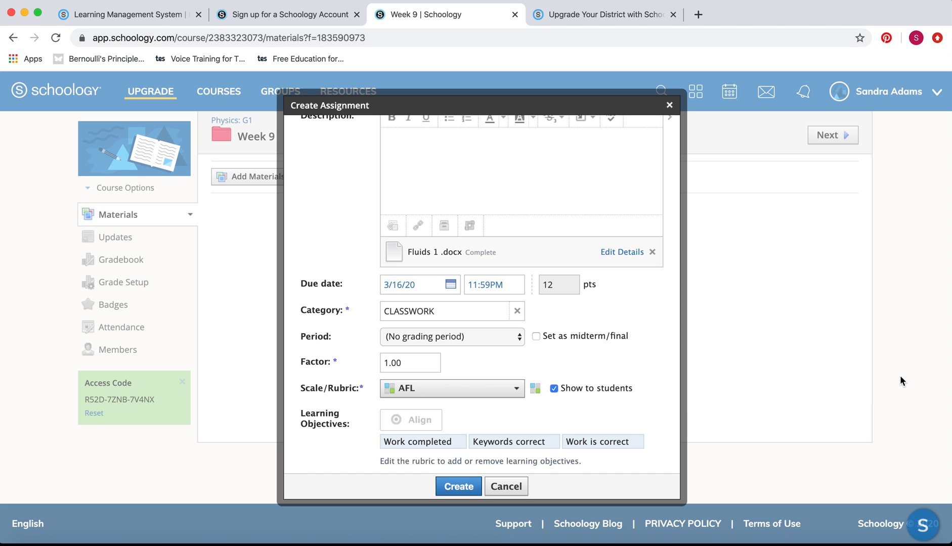
{"action": "scroll", "coordinate": [640, 394], "scroll_direction": "down", "scroll_amount": 2}
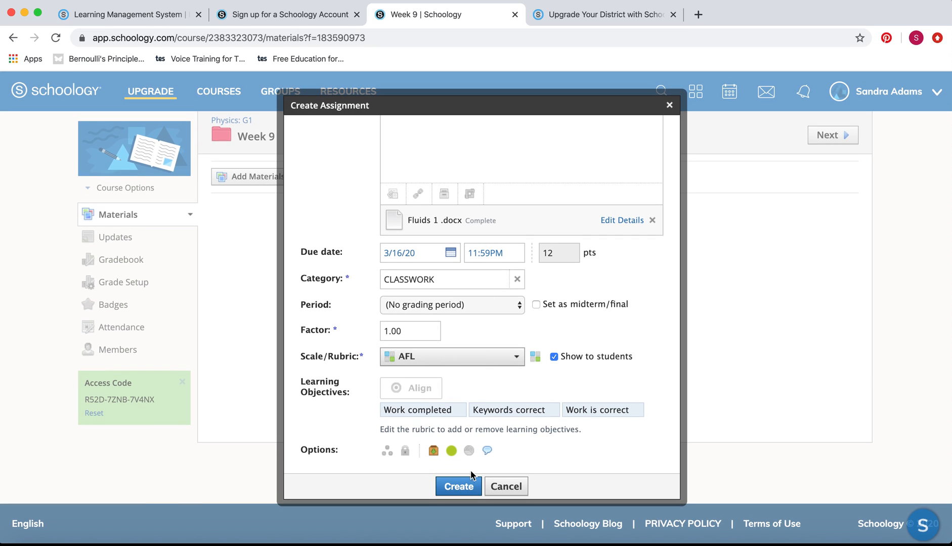
{"action": "left_click", "coordinate": [459, 487]}
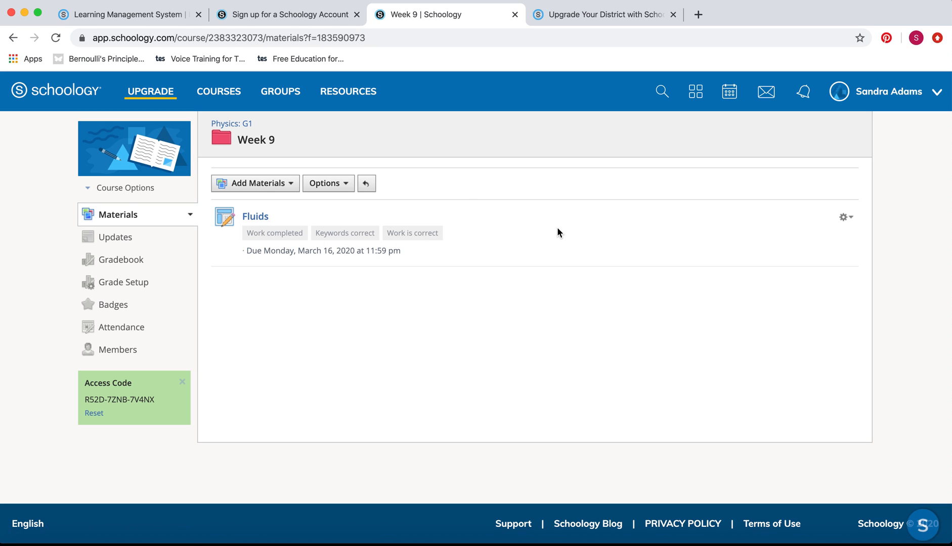
Add the PowerPoint file Bernoulli's principle.ppt as a file material in the Week 9 folder
{"action": "left_click", "coordinate": [224, 183]}
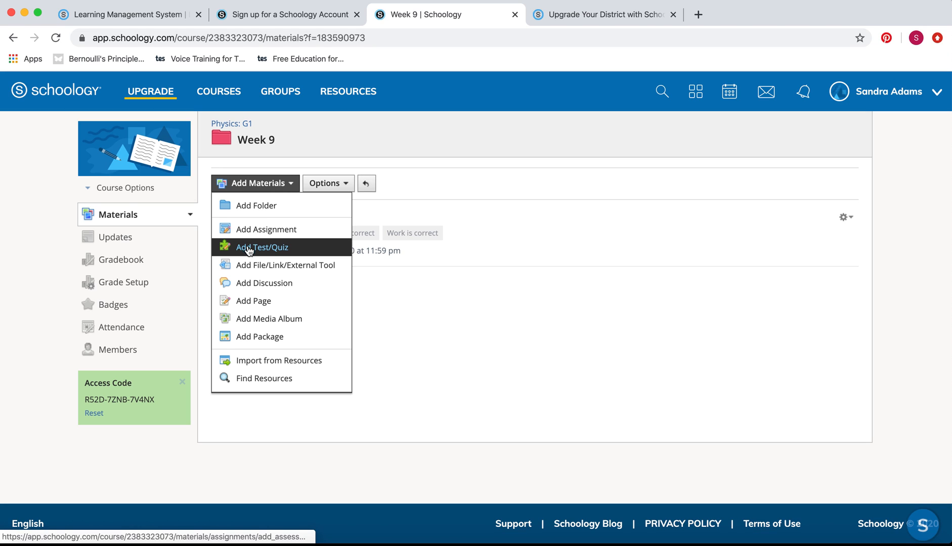
{"action": "left_click", "coordinate": [252, 266]}
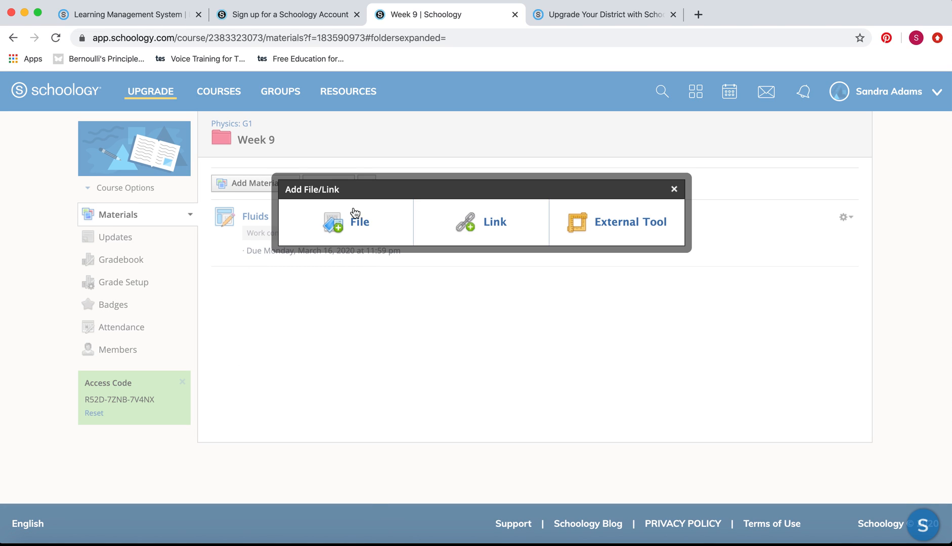
{"action": "left_click", "coordinate": [365, 223]}
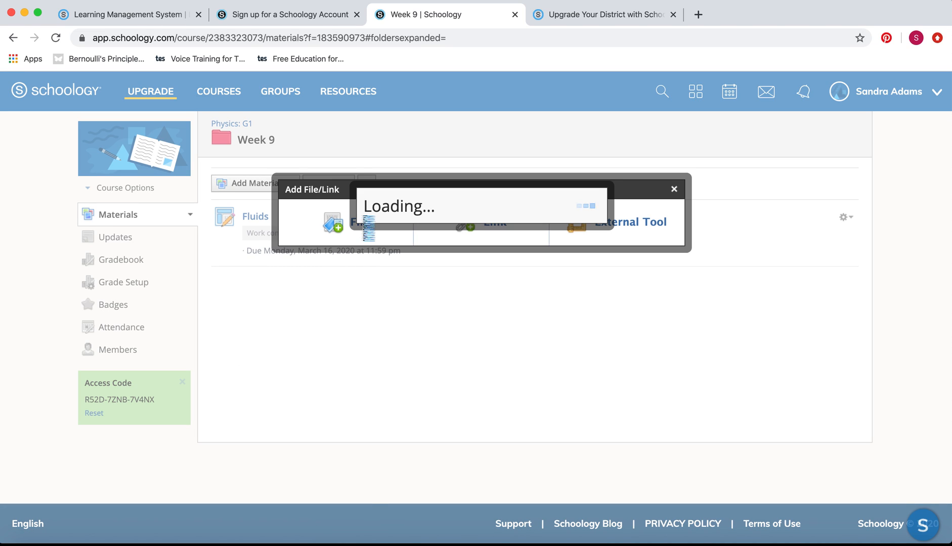
{"action": "left_click", "coordinate": [388, 204]}
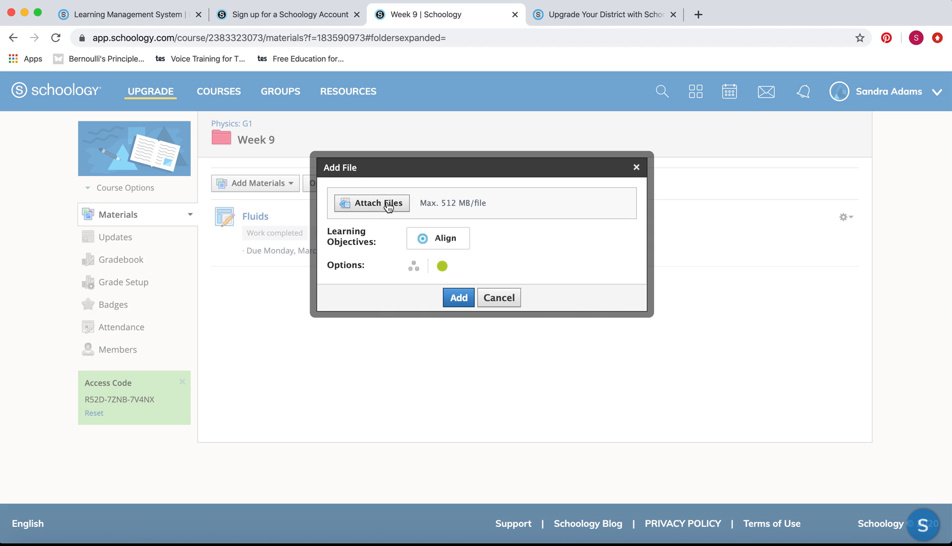
{"action": "left_click", "coordinate": [365, 81]}
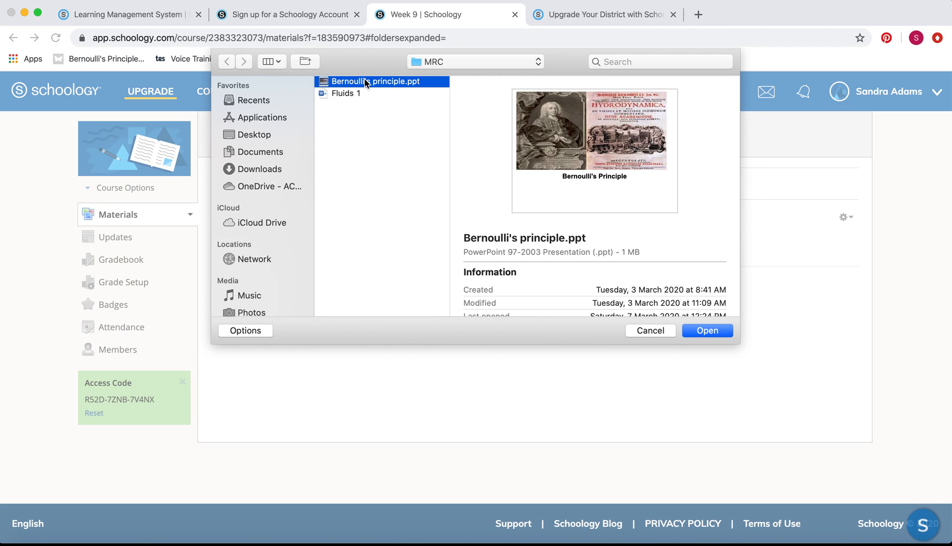
{"action": "left_click", "coordinate": [698, 332]}
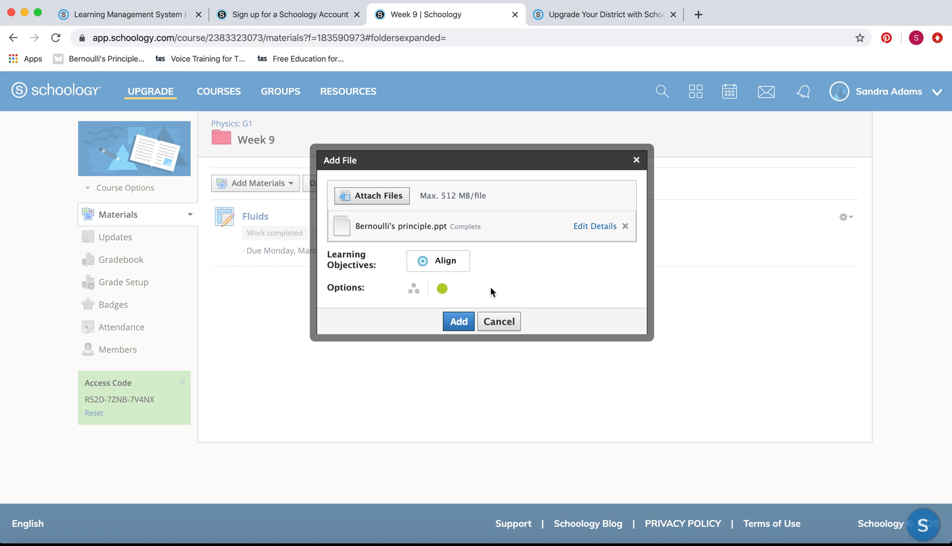
{"action": "left_click", "coordinate": [460, 322]}
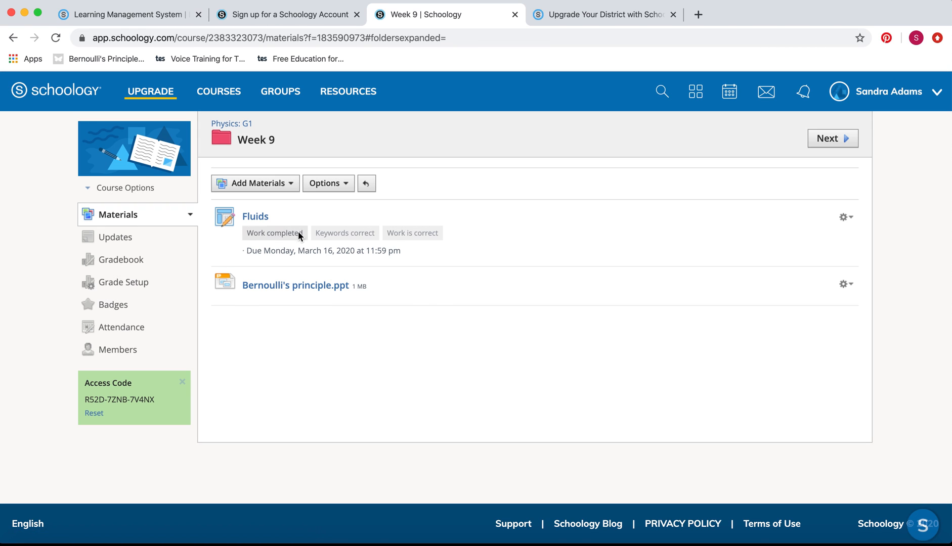
Start a new test/quiz named Quiz 1 in the Week 9 folder with the due date 3/18/20
{"action": "left_click", "coordinate": [266, 188]}
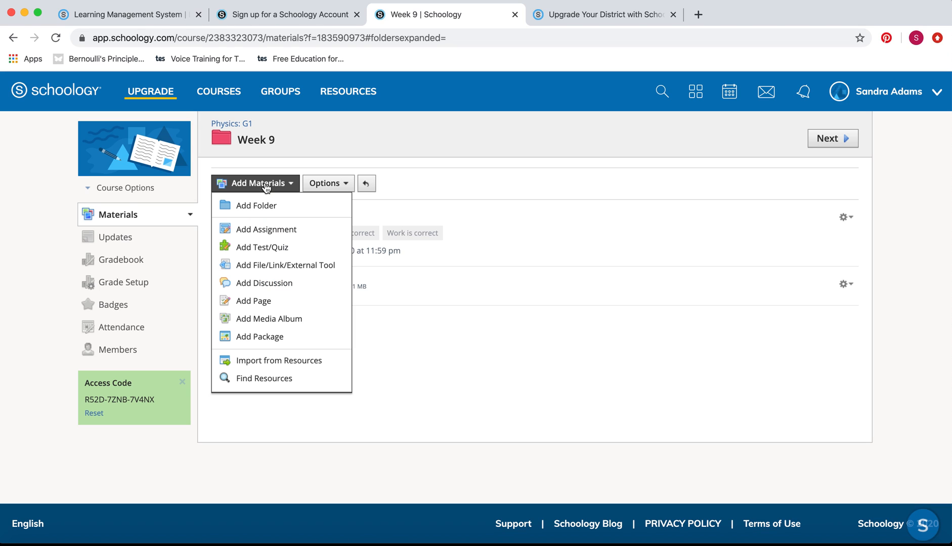
{"action": "left_click", "coordinate": [260, 248]}
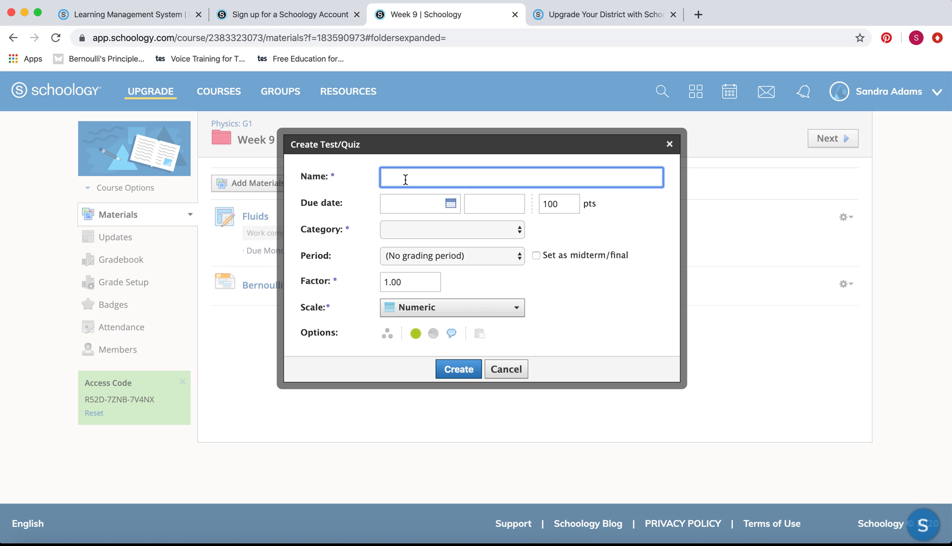
{"action": "type", "text": "Quiz 1"}
{"action": "left_click", "coordinate": [427, 207]}
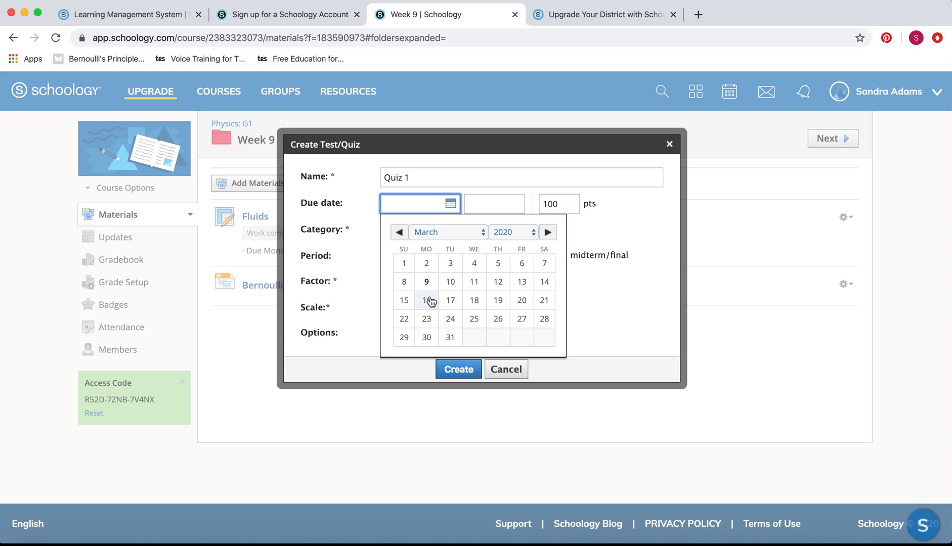
{"action": "left_click", "coordinate": [476, 305]}
{"action": "left_click", "coordinate": [476, 304]}
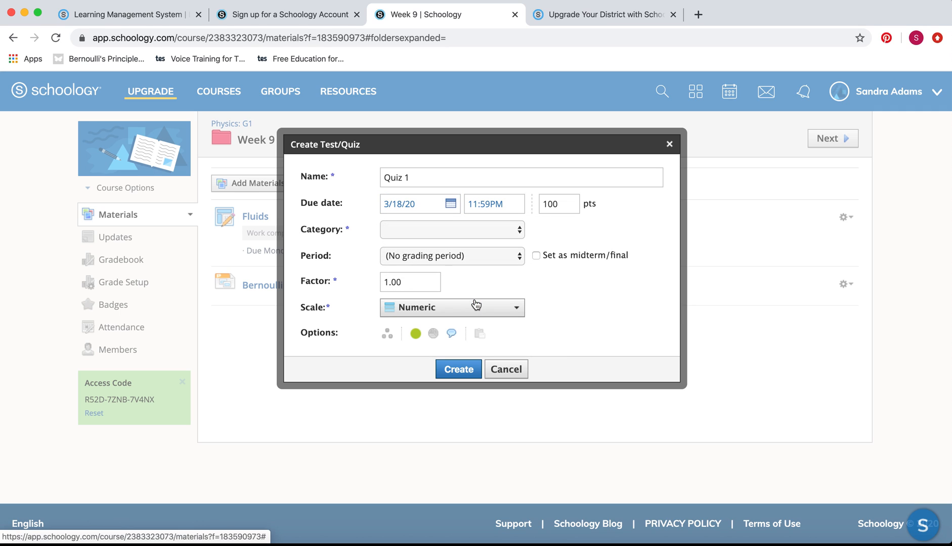
Assign Quiz 1 to the CLASSWORK category and create the quiz
{"action": "left_click", "coordinate": [468, 232]}
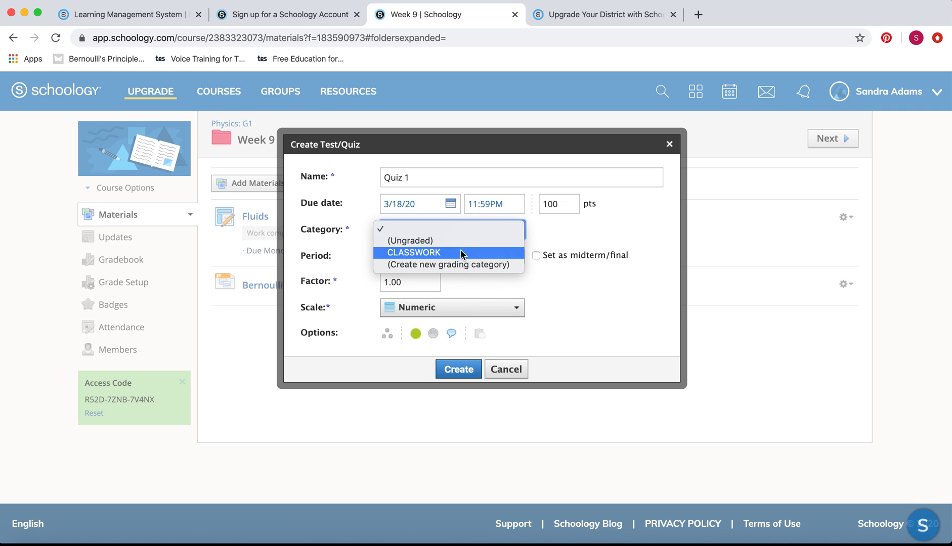
{"action": "left_click", "coordinate": [463, 253]}
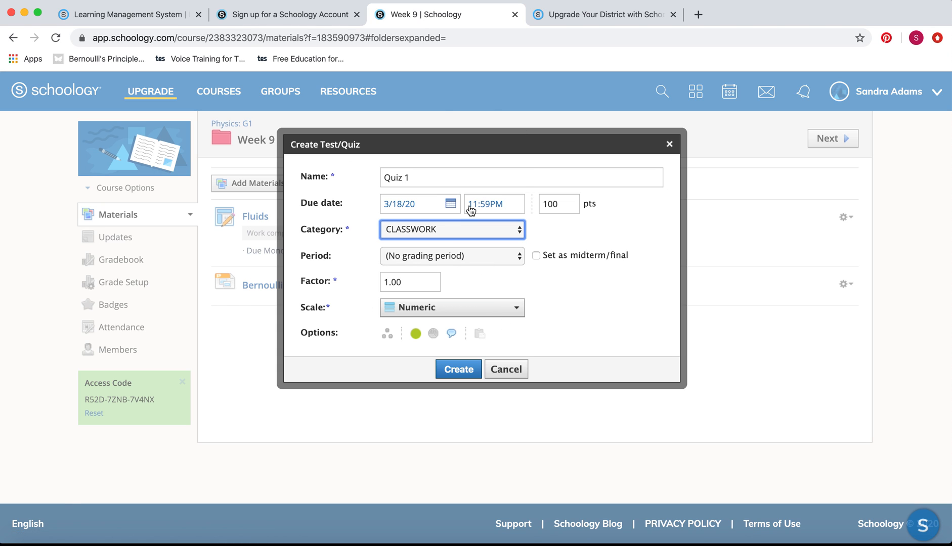
{"action": "left_click", "coordinate": [468, 371]}
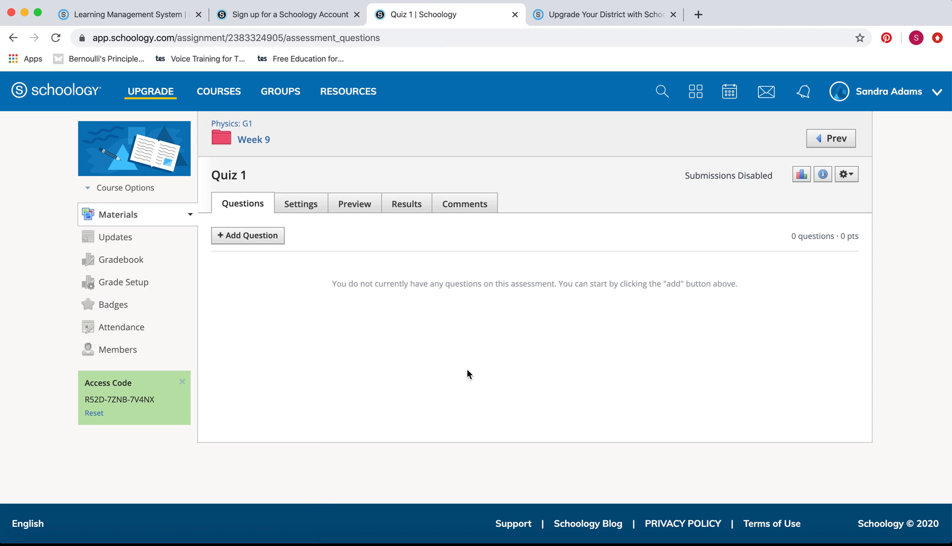
Add a true/false question reading "All fluids are liquids" to Quiz 1 and require a correction if false
{"action": "left_click", "coordinate": [262, 242]}
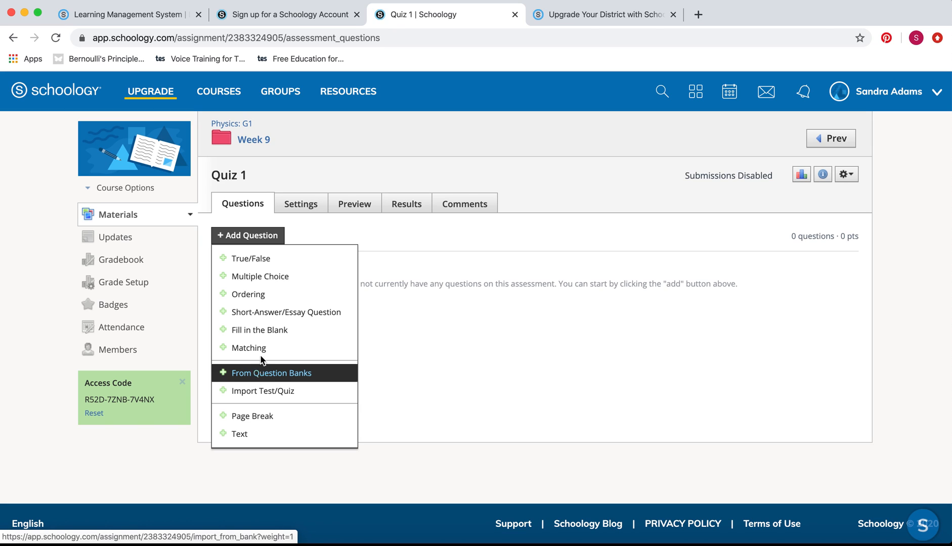
{"action": "left_click", "coordinate": [258, 262]}
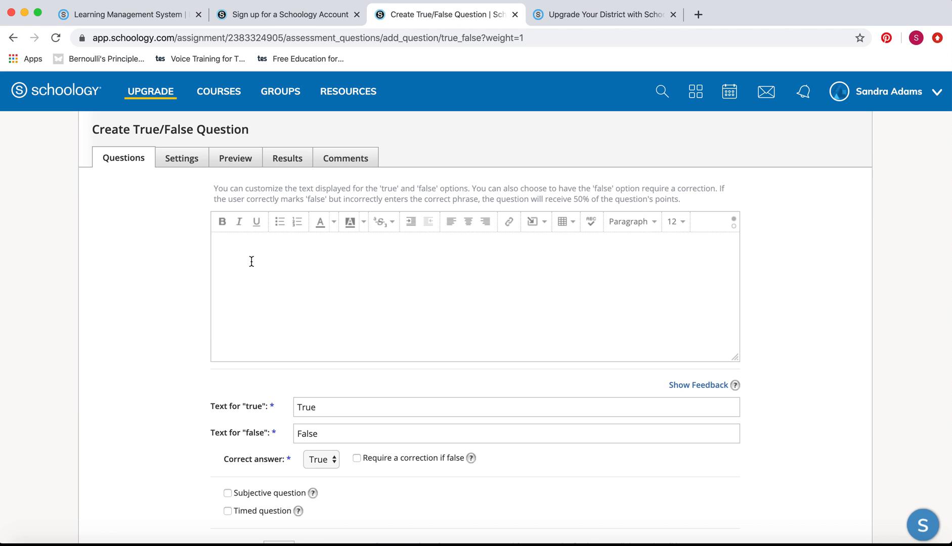
{"action": "left_click", "coordinate": [251, 262]}
{"action": "type", "text": "All fluids are liquids"}
{"action": "scroll", "coordinate": [327, 387], "scroll_direction": "down", "scroll_amount": 2}
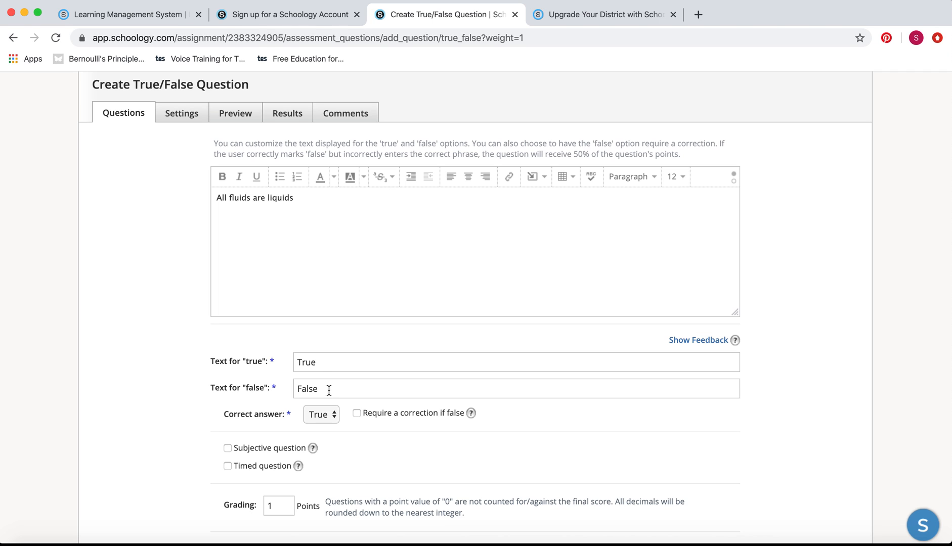
{"action": "left_click", "coordinate": [358, 414]}
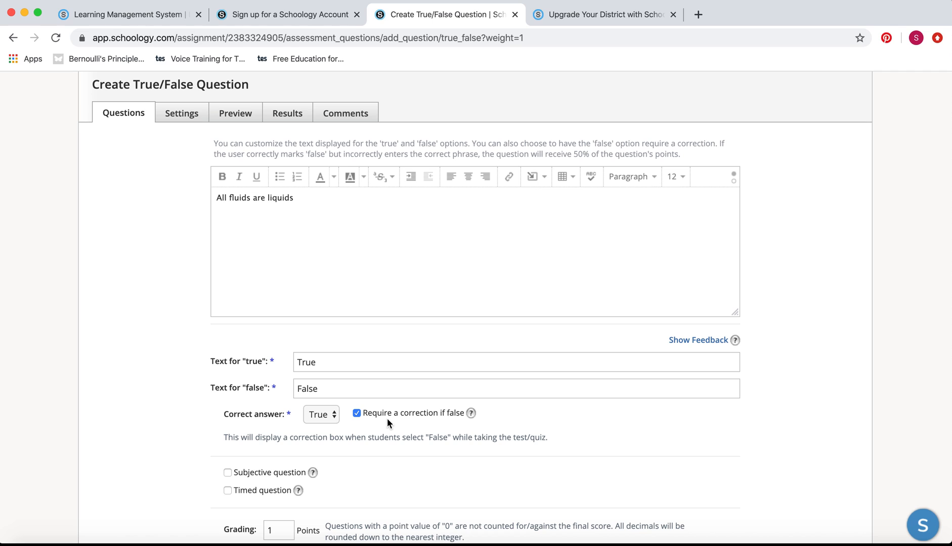
Set the true/false question's grading to 10 points
{"action": "scroll", "coordinate": [380, 478], "scroll_direction": "down", "scroll_amount": 3}
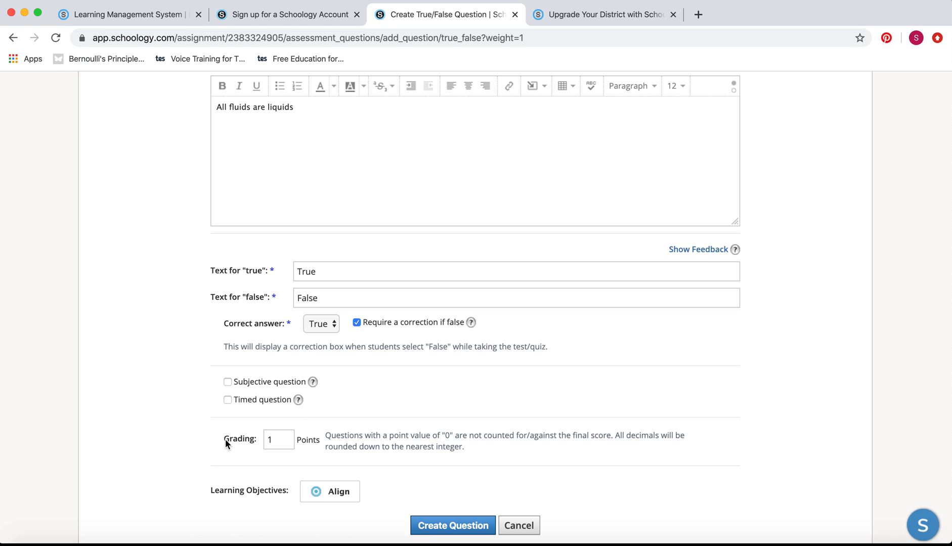
{"action": "left_click", "coordinate": [284, 441]}
{"action": "type", "text": "0"}
{"action": "left_click", "coordinate": [274, 471]}
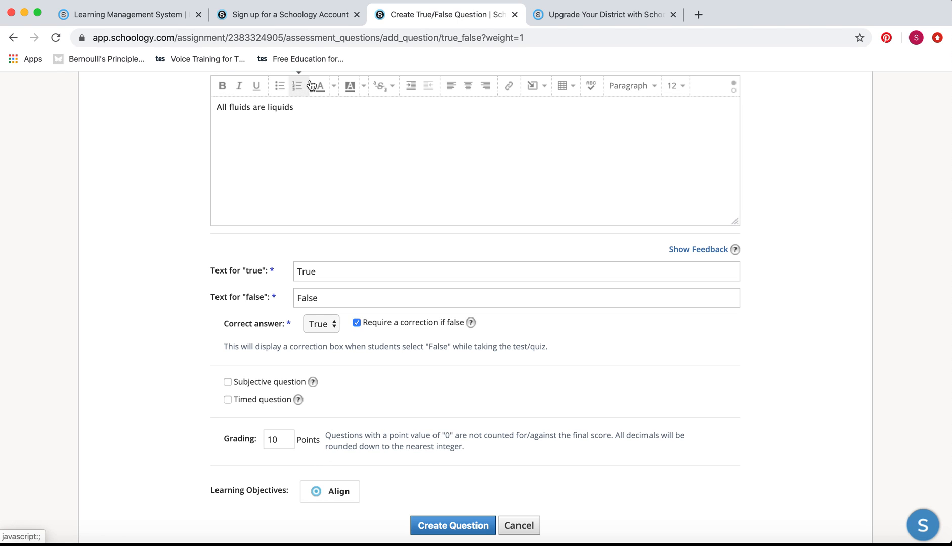
{"action": "scroll", "coordinate": [417, 92], "scroll_direction": "up", "scroll_amount": 3}
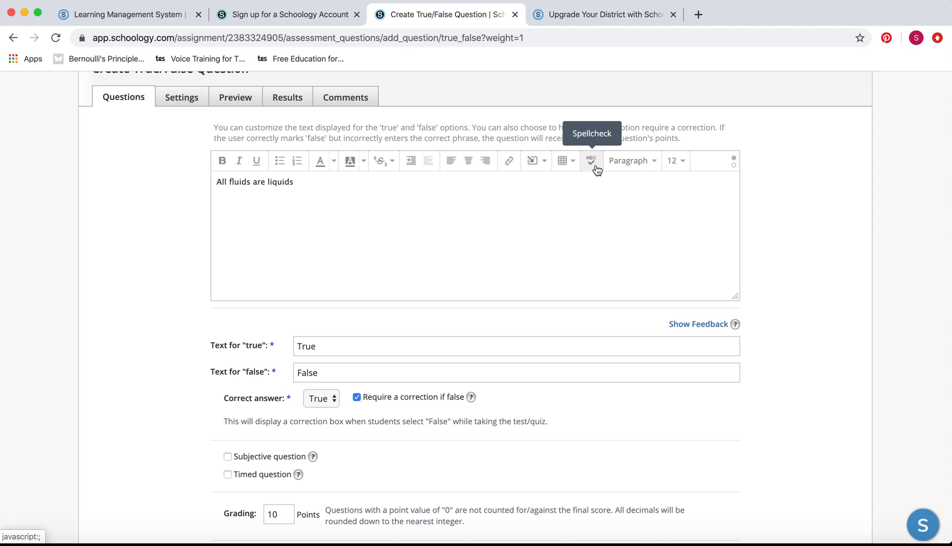
{"action": "left_click", "coordinate": [539, 165]}
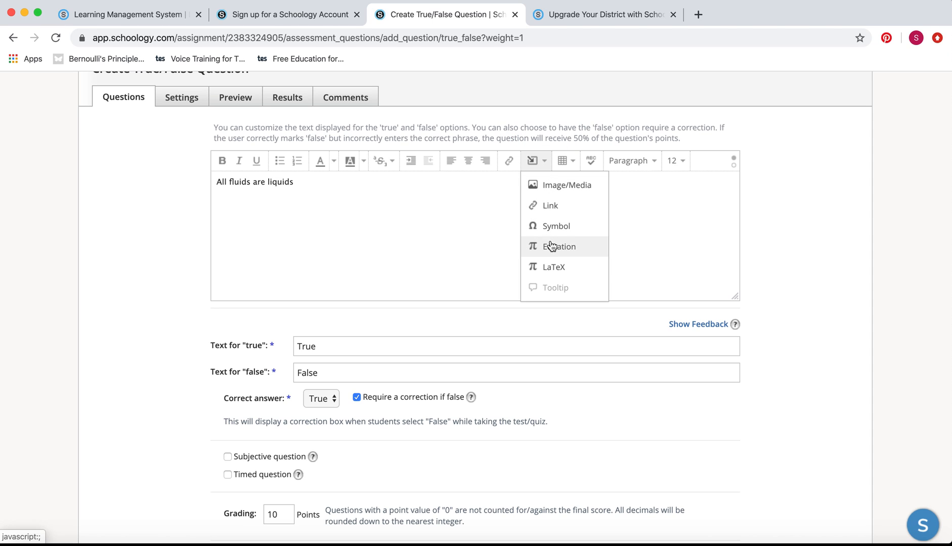
{"action": "left_click", "coordinate": [639, 283]}
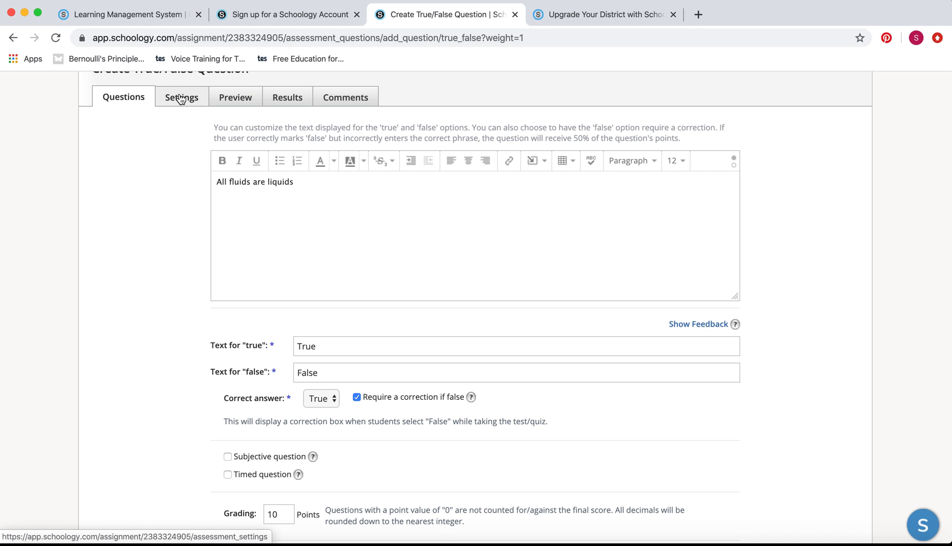
{"action": "scroll", "coordinate": [318, 288], "scroll_direction": "down", "scroll_amount": 4}
{"action": "scroll", "coordinate": [318, 288], "scroll_direction": "up", "scroll_amount": 5}
{"action": "scroll", "coordinate": [319, 293], "scroll_direction": "down", "scroll_amount": 1}
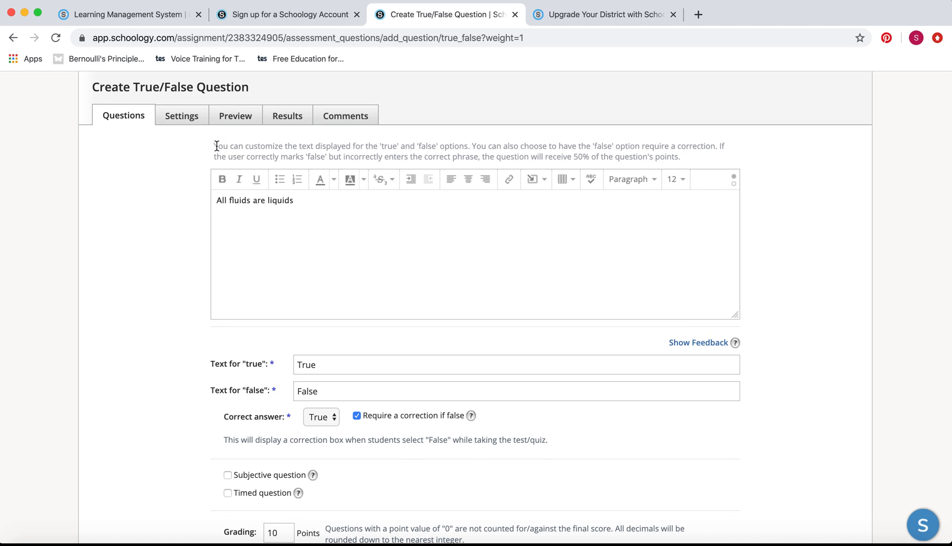
Create the true/false question and open the settings of Quiz 1
{"action": "scroll", "coordinate": [418, 389], "scroll_direction": "down", "scroll_amount": 4}
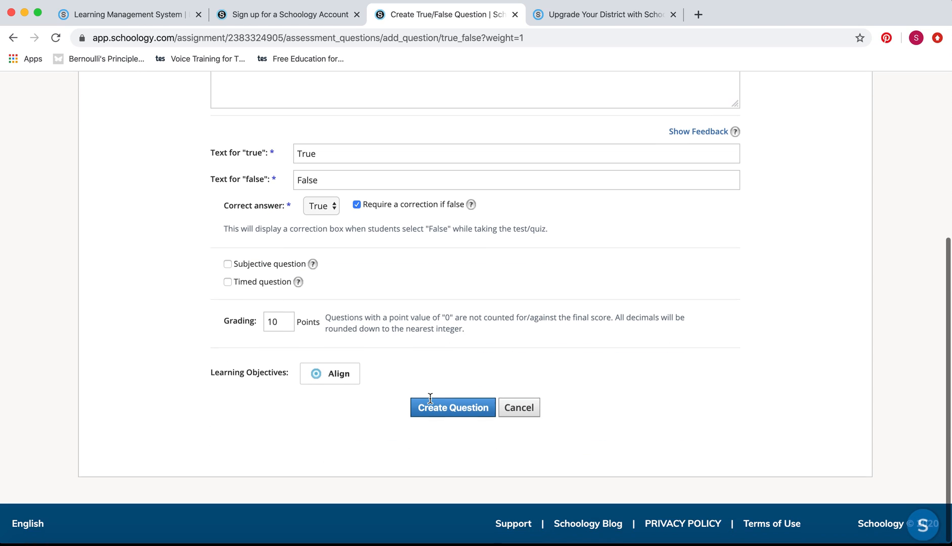
{"action": "left_click", "coordinate": [445, 414]}
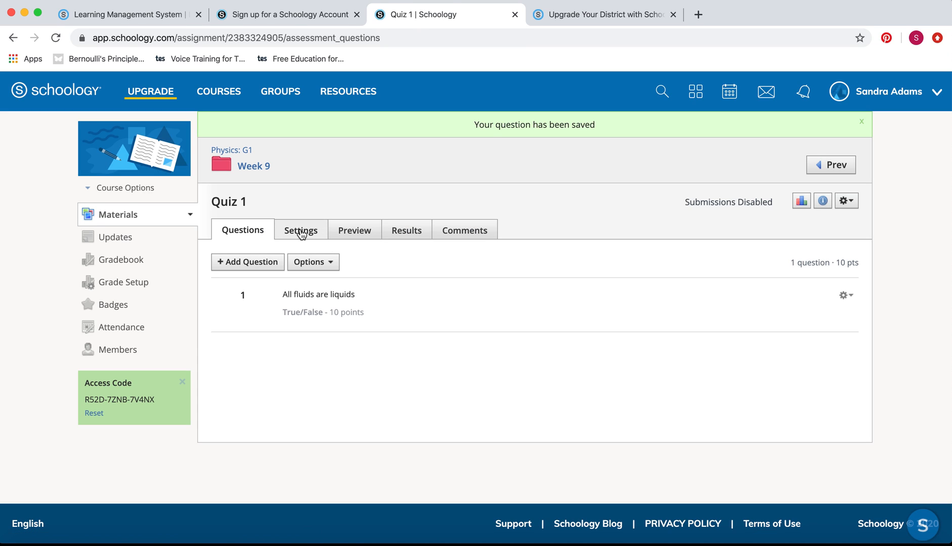
{"action": "left_click", "coordinate": [301, 230]}
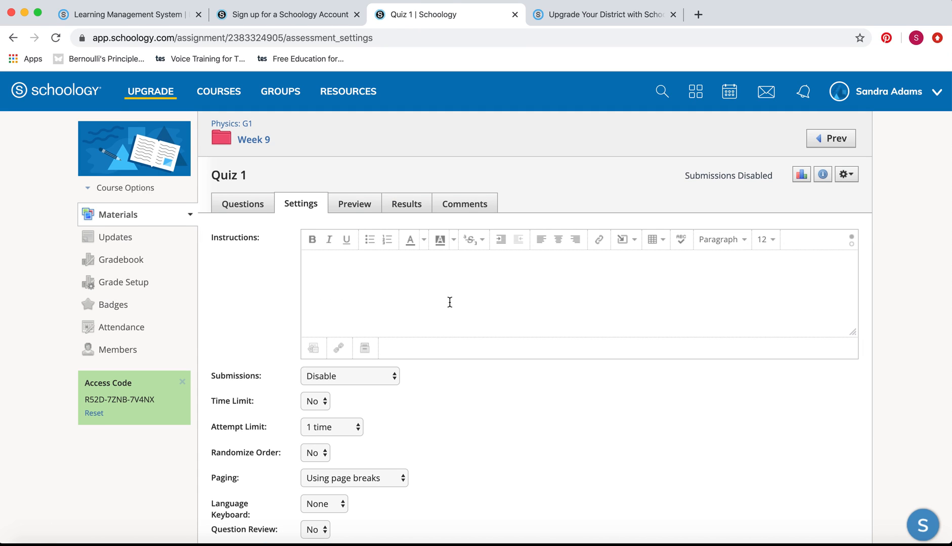
Set the submissions option of Quiz 1 to Enable
{"action": "scroll", "coordinate": [450, 302], "scroll_direction": "down", "scroll_amount": 2}
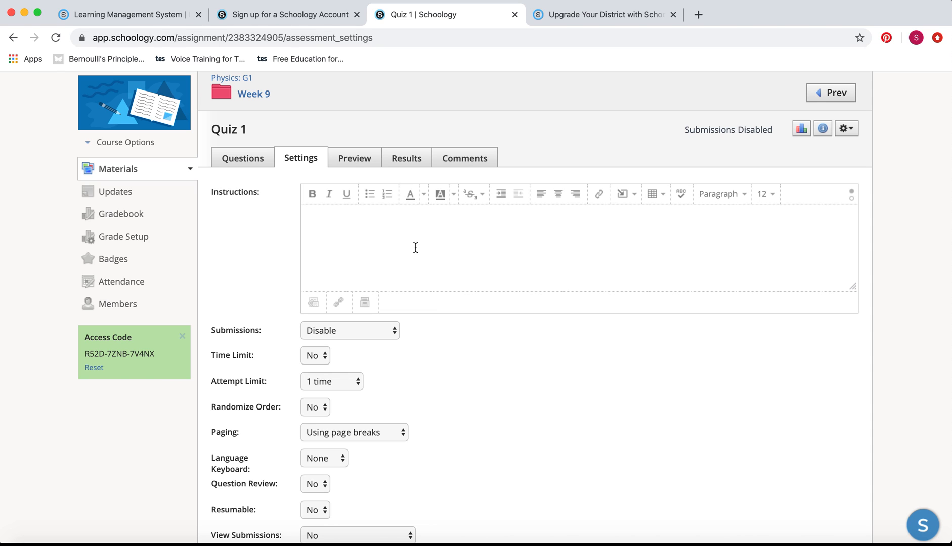
{"action": "scroll", "coordinate": [416, 247], "scroll_direction": "down", "scroll_amount": 4}
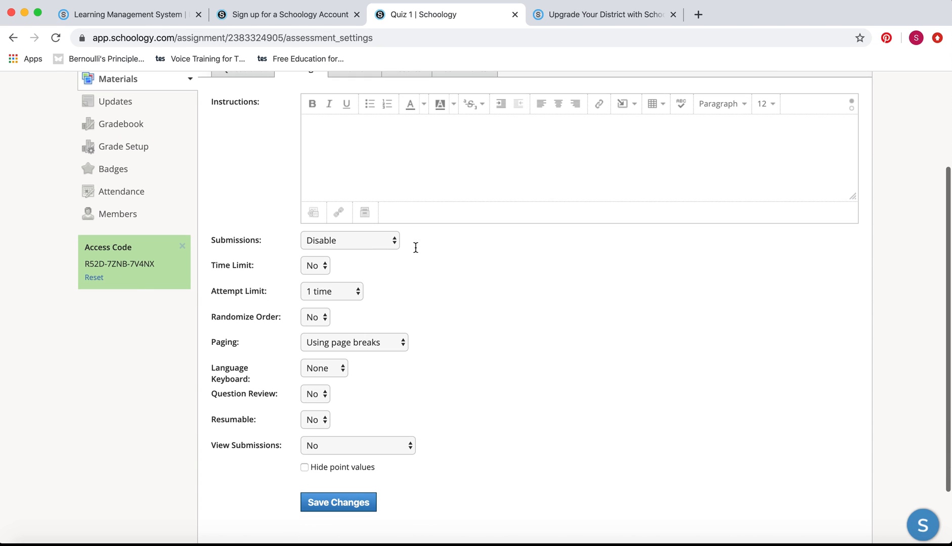
{"action": "left_click", "coordinate": [369, 240]}
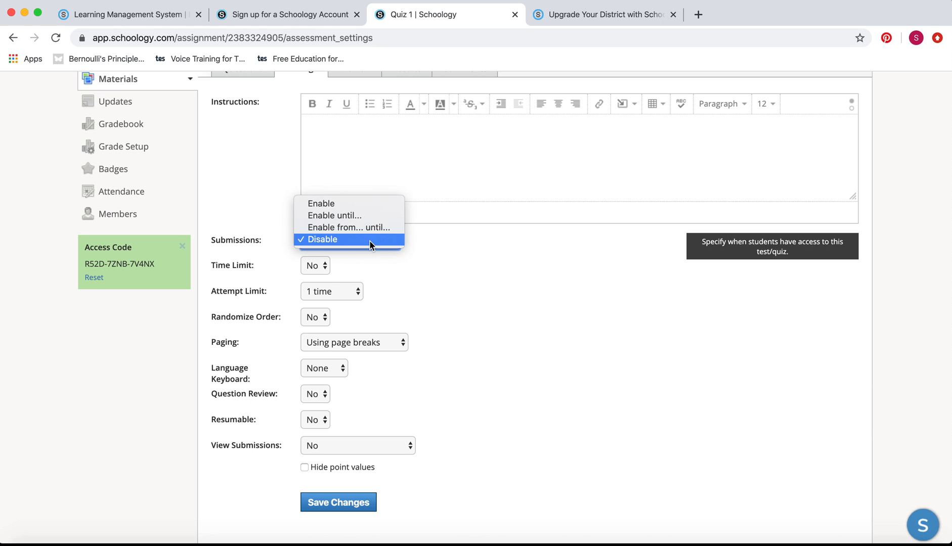
{"action": "left_click", "coordinate": [362, 206]}
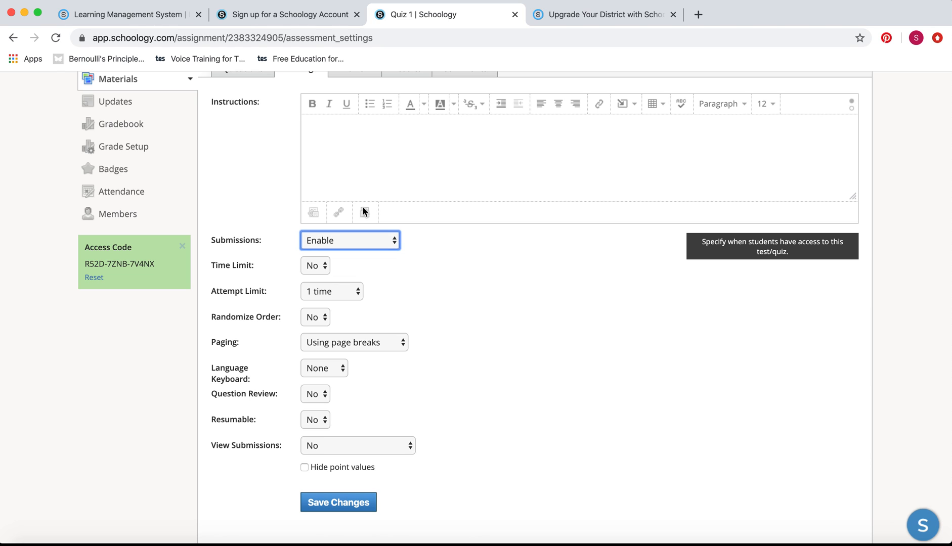
{"action": "left_click", "coordinate": [373, 244]}
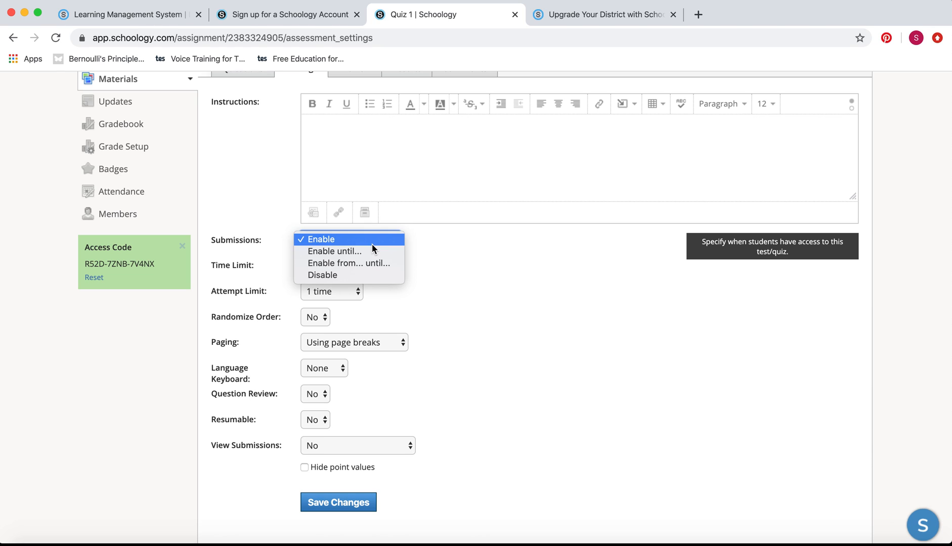
{"action": "left_click", "coordinate": [451, 310]}
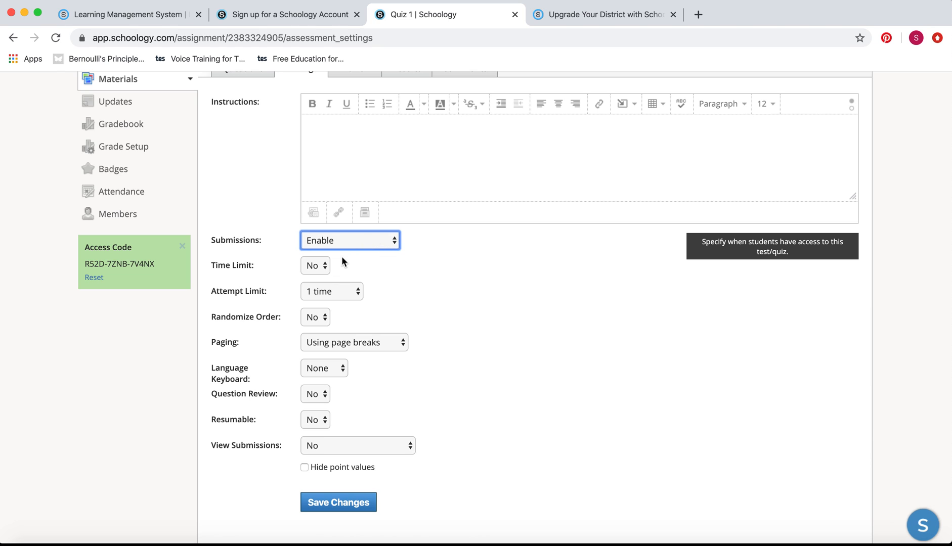
{"action": "left_click", "coordinate": [323, 268]}
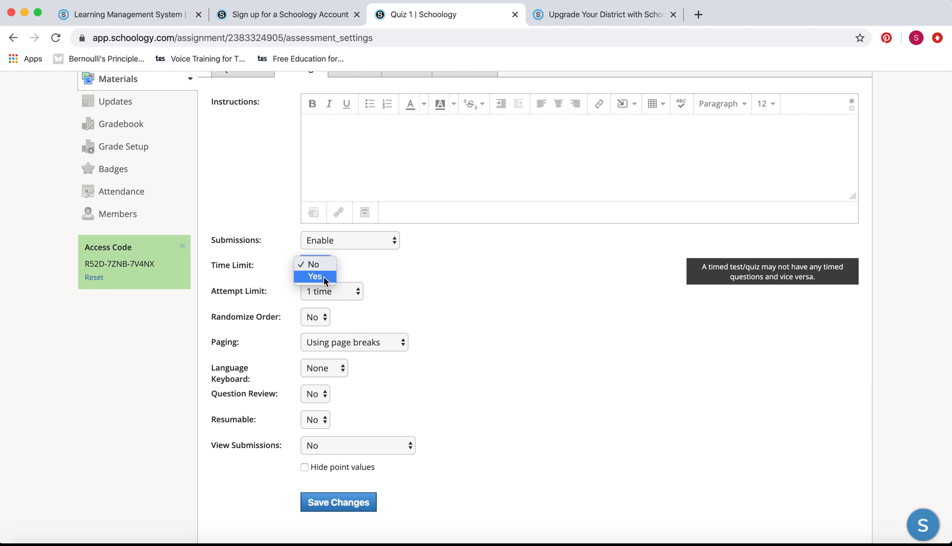
{"action": "left_click", "coordinate": [402, 258]}
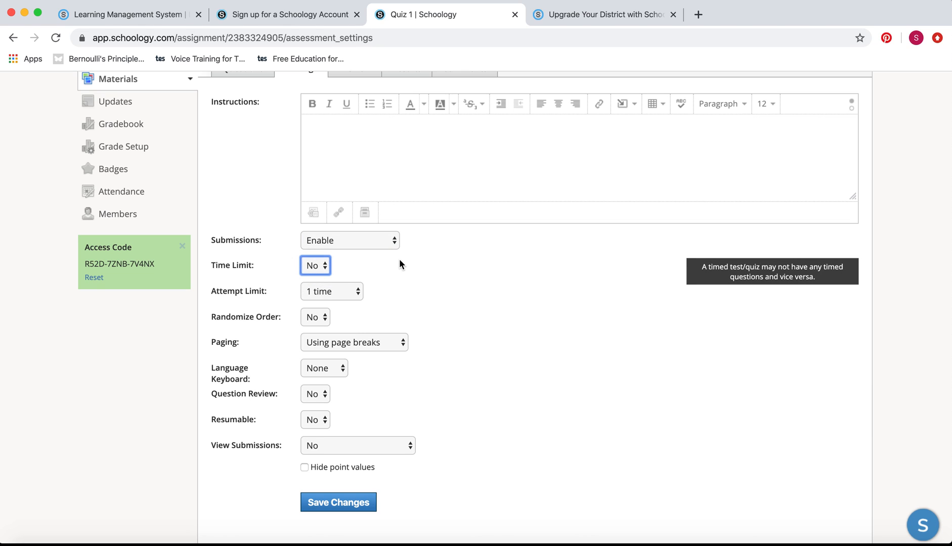
{"action": "left_click", "coordinate": [358, 292]}
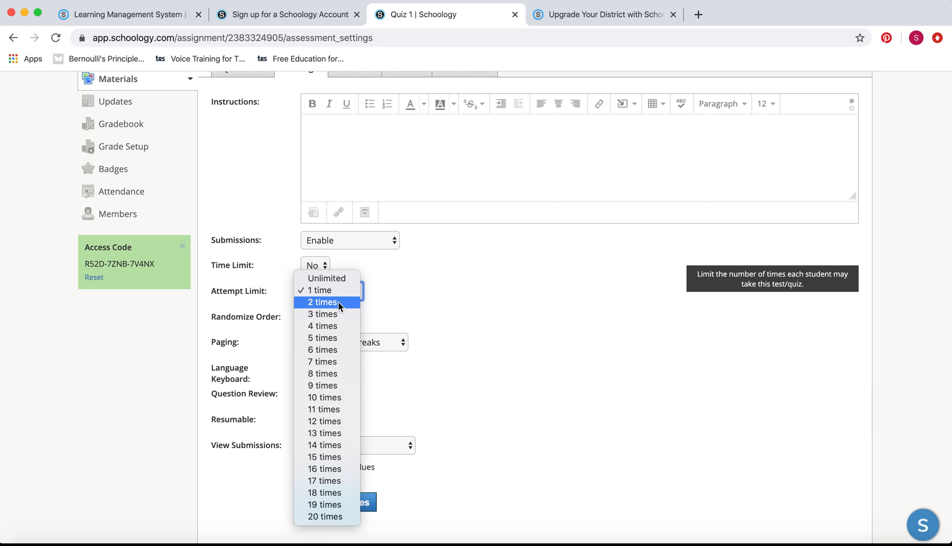
{"action": "left_click", "coordinate": [443, 299]}
Turn on randomized question order for Quiz 1 and set its paging to One question per page
{"action": "left_click", "coordinate": [315, 317]}
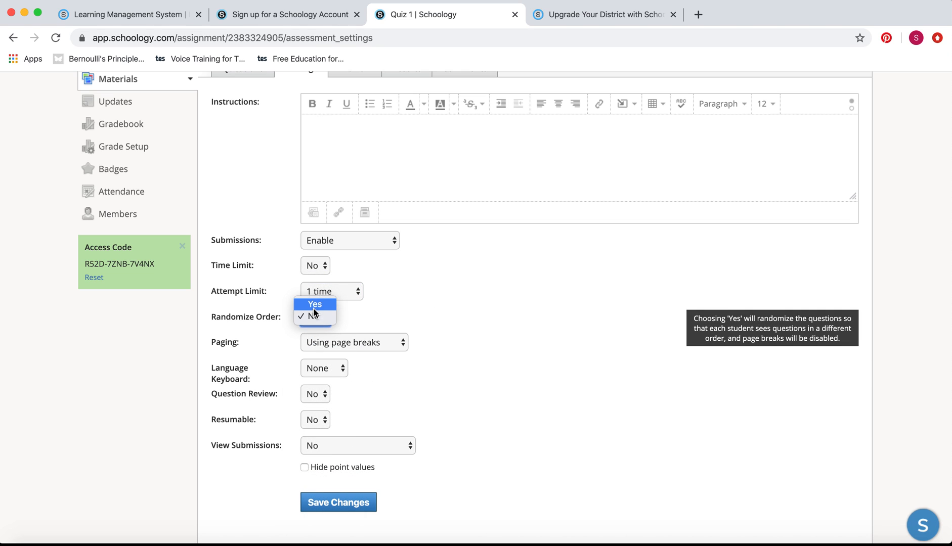
{"action": "left_click", "coordinate": [313, 305]}
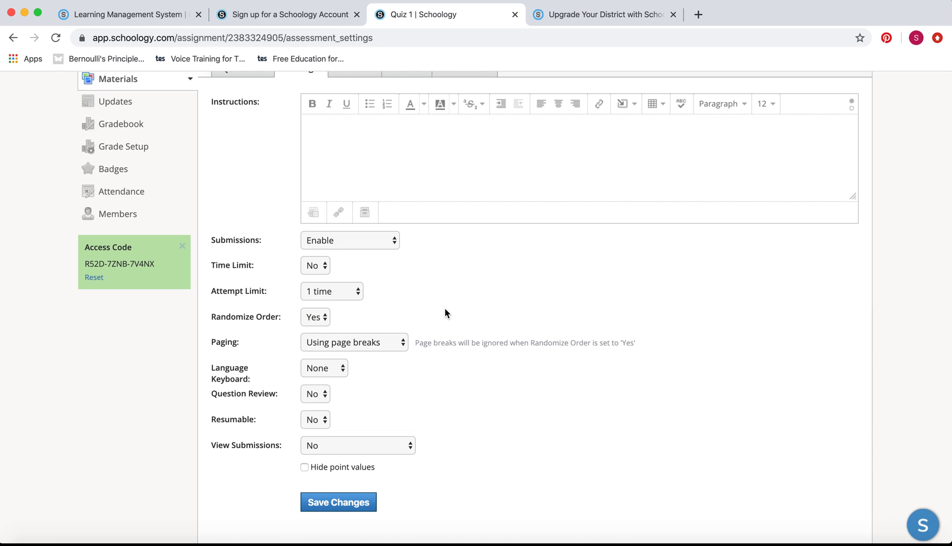
{"action": "left_click", "coordinate": [398, 340]}
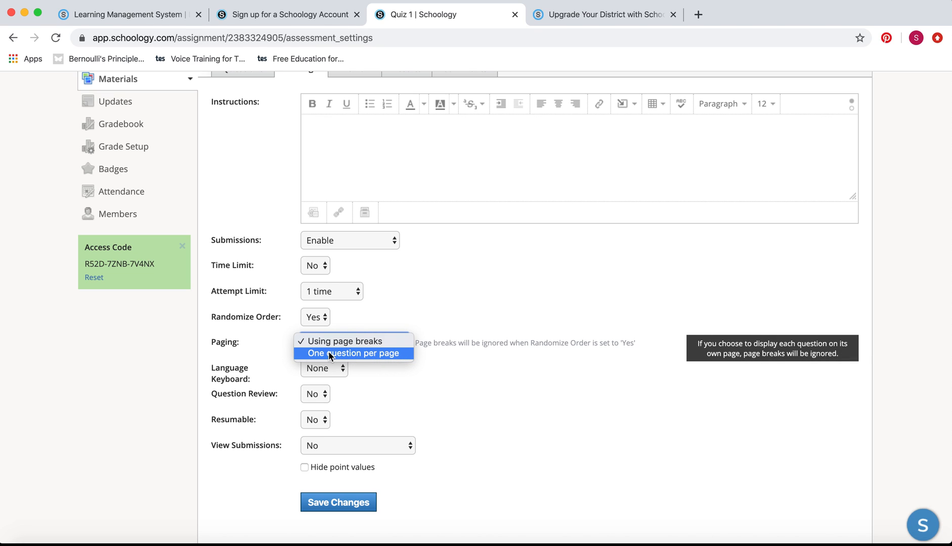
{"action": "left_click", "coordinate": [347, 351]}
Allow question review in Quiz 1 and make incomplete submissions resumable
{"action": "scroll", "coordinate": [403, 364], "scroll_direction": "down", "scroll_amount": 3}
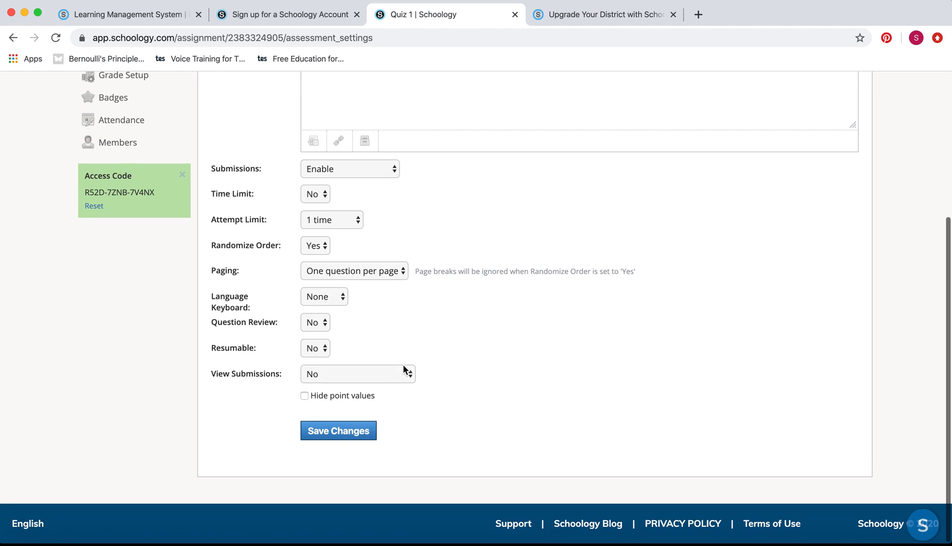
{"action": "left_click", "coordinate": [339, 298]}
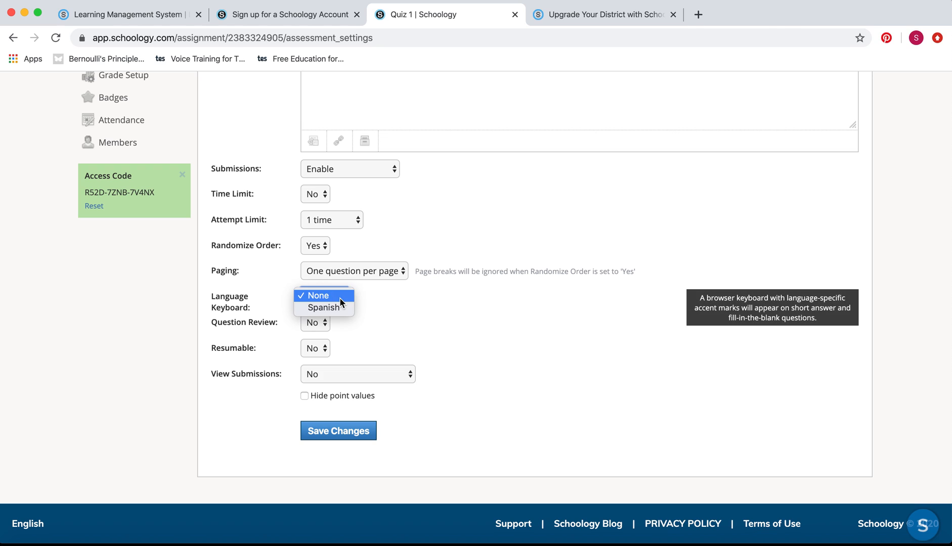
{"action": "left_click", "coordinate": [373, 300]}
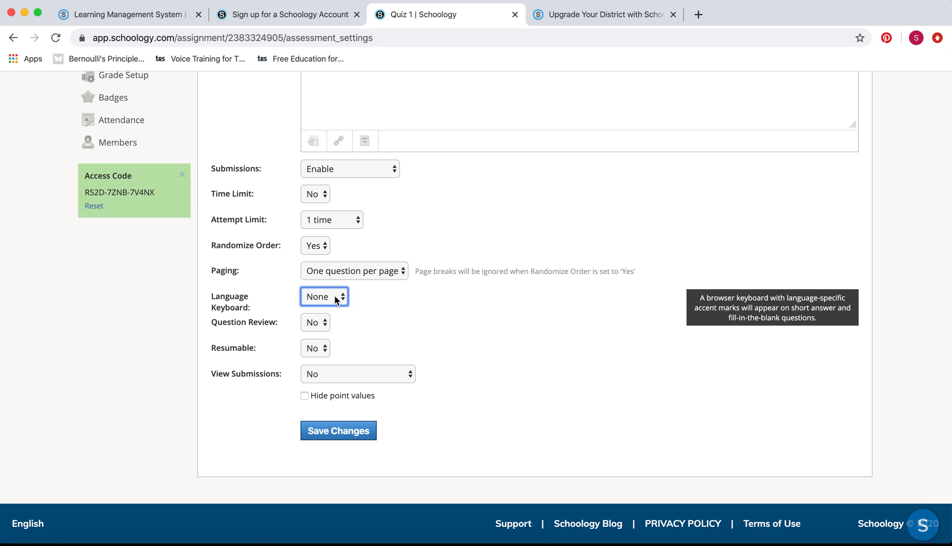
{"action": "left_click", "coordinate": [321, 321]}
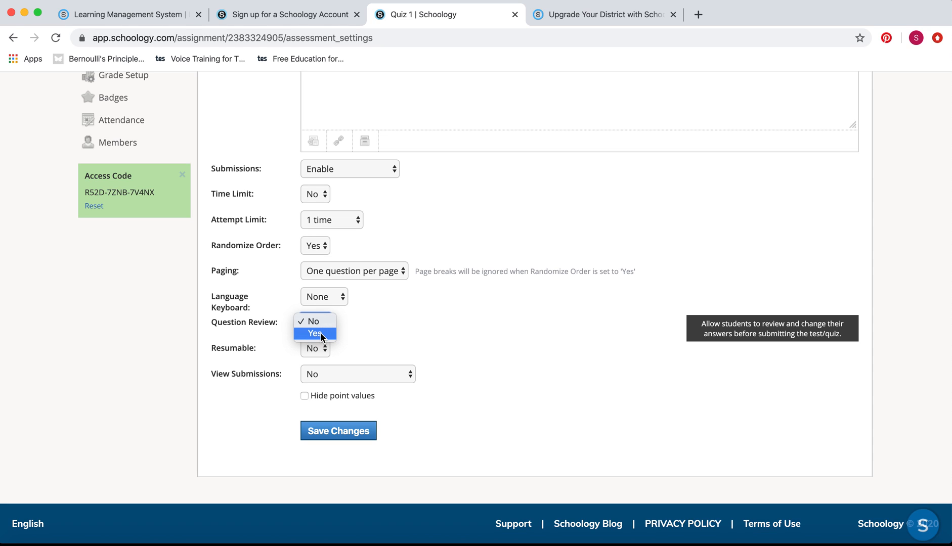
{"action": "left_click", "coordinate": [321, 334]}
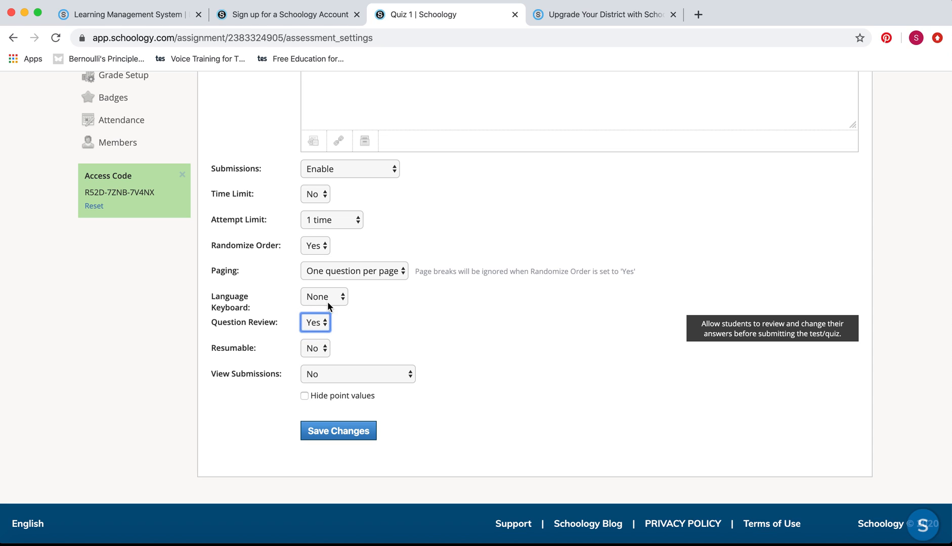
{"action": "left_click", "coordinate": [317, 349]}
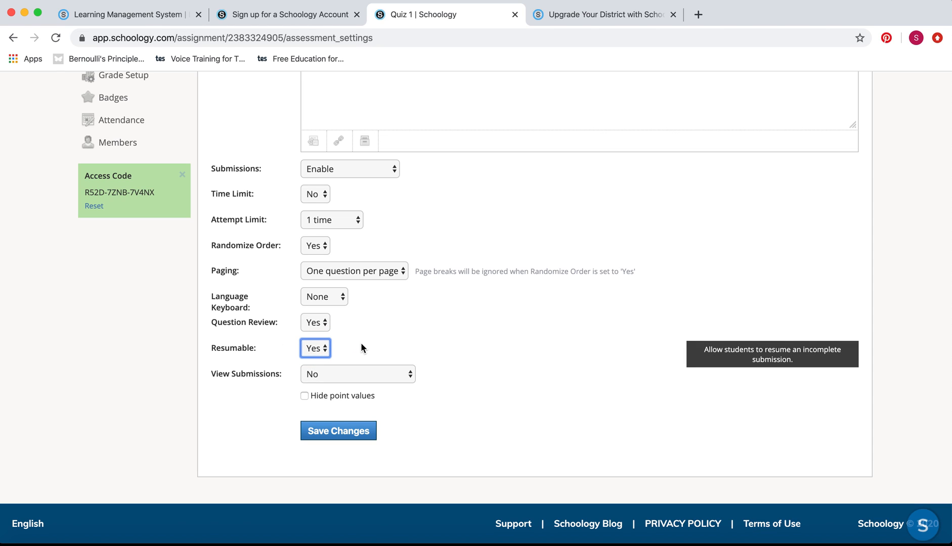
Set View Submissions for Quiz 1 to Yes, without the correct answers
{"action": "left_click", "coordinate": [359, 376]}
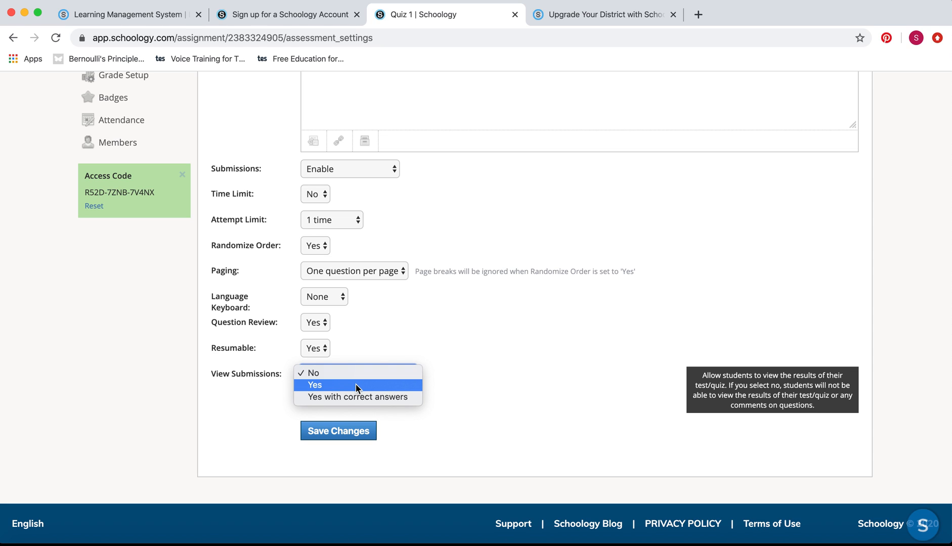
{"action": "left_click", "coordinate": [356, 384]}
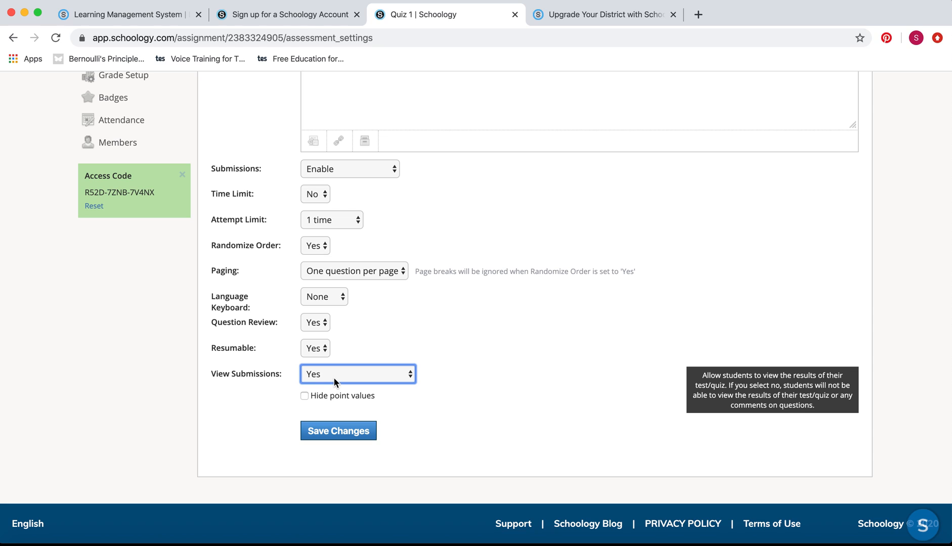
{"action": "left_click", "coordinate": [348, 374]}
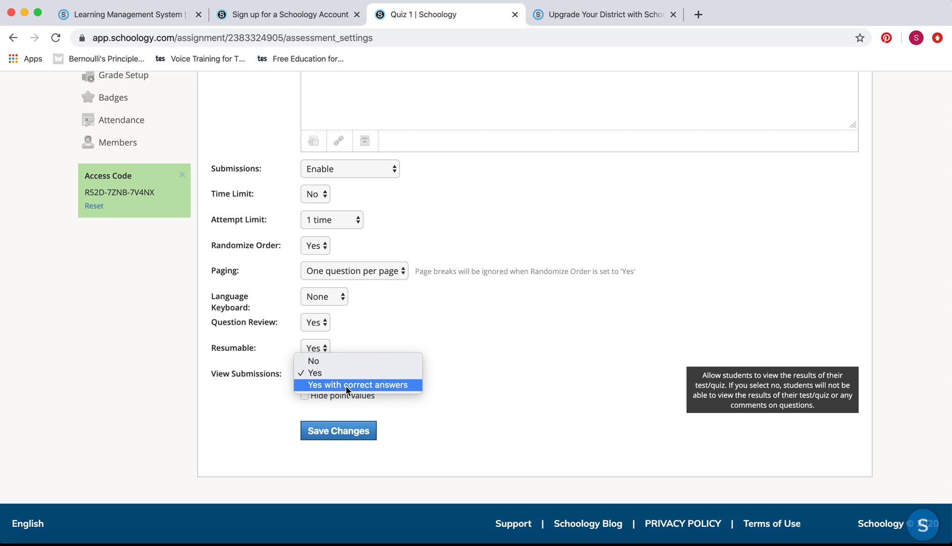
{"action": "left_click", "coordinate": [475, 398]}
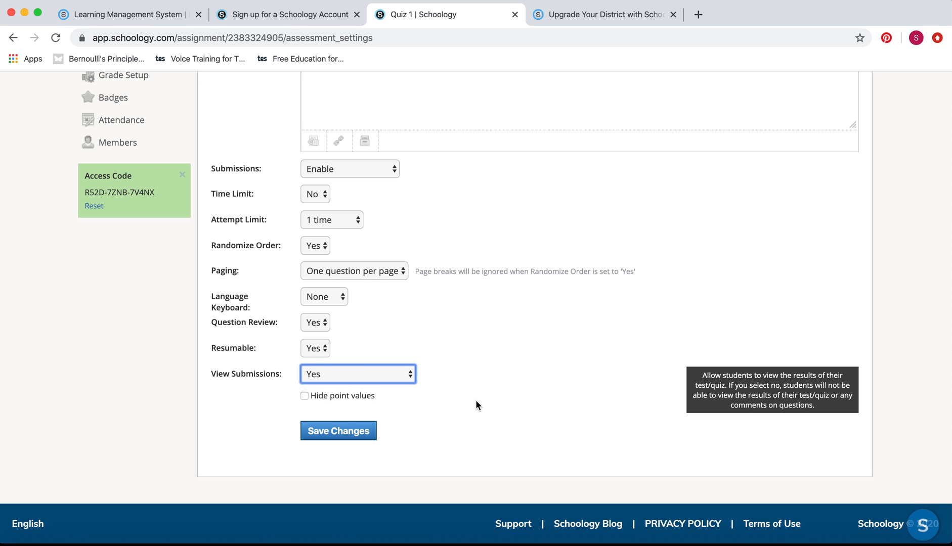
Keep View Submissions at Yes for Quiz 1 and save the quiz settings
{"action": "scroll", "coordinate": [476, 404], "scroll_direction": "up", "scroll_amount": 5}
{"action": "scroll", "coordinate": [476, 405], "scroll_direction": "down", "scroll_amount": 3}
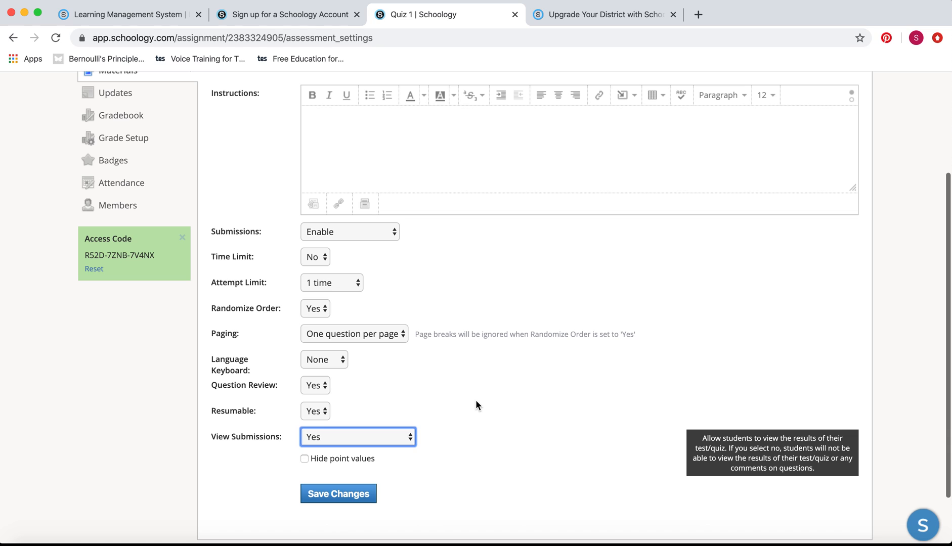
{"action": "left_click", "coordinate": [387, 439]}
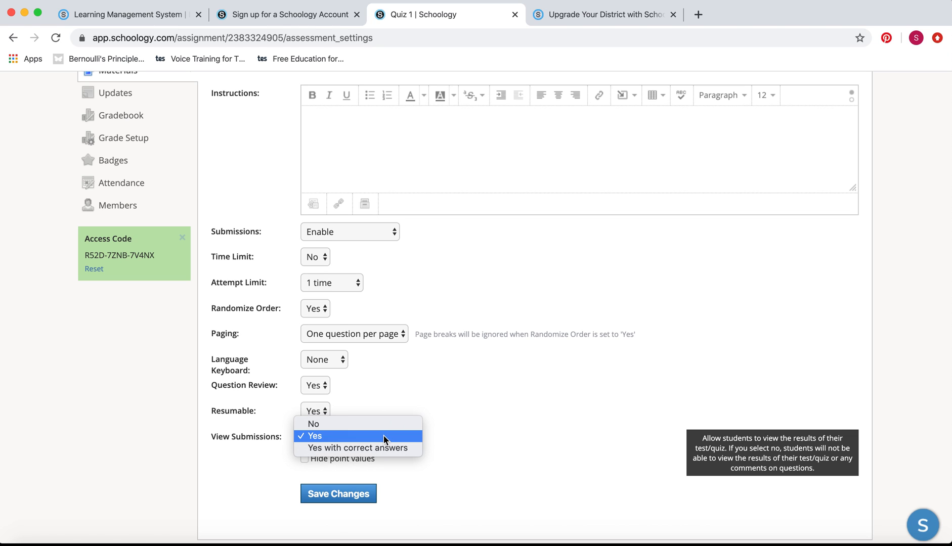
{"action": "left_click", "coordinate": [472, 445]}
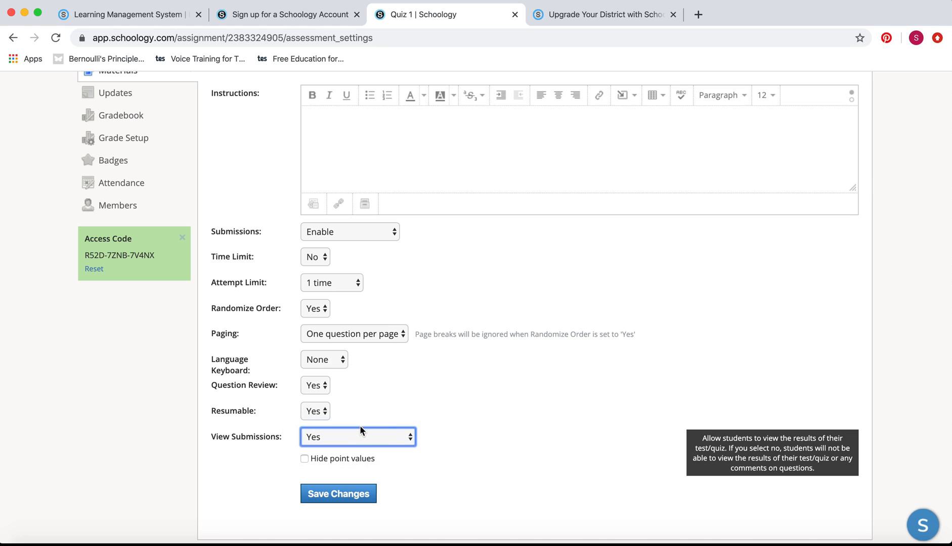
{"action": "left_click", "coordinate": [340, 496]}
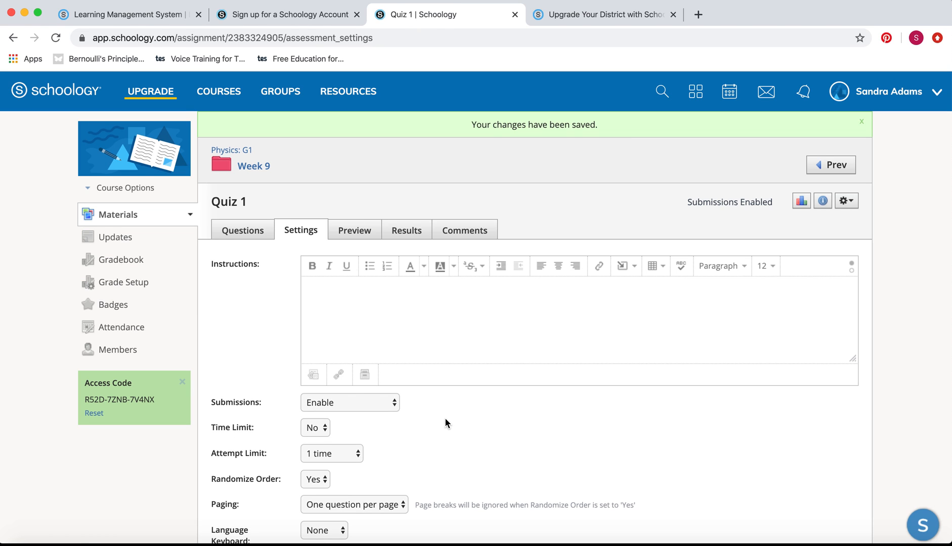
Start a preview attempt of Quiz 1 and check its answer review page before going back to the question
{"action": "scroll", "coordinate": [445, 422], "scroll_direction": "down", "scroll_amount": 3}
{"action": "scroll", "coordinate": [445, 422], "scroll_direction": "down", "scroll_amount": 3}
{"action": "scroll", "coordinate": [444, 420], "scroll_direction": "up", "scroll_amount": 6}
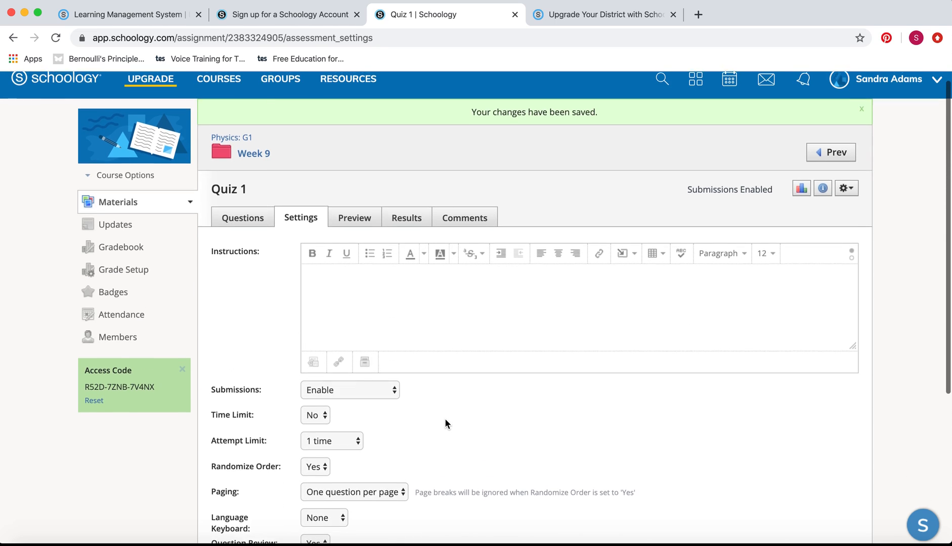
{"action": "left_click", "coordinate": [361, 230]}
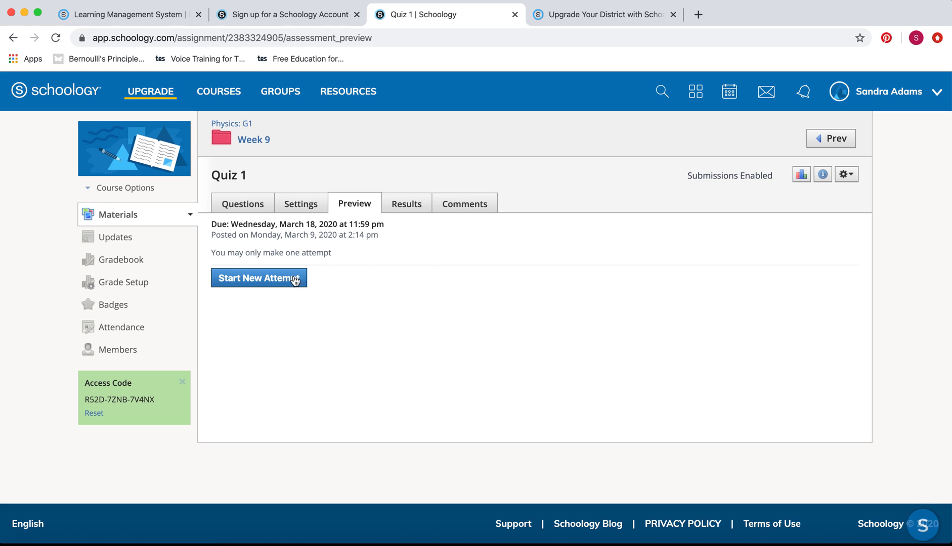
{"action": "left_click", "coordinate": [291, 281]}
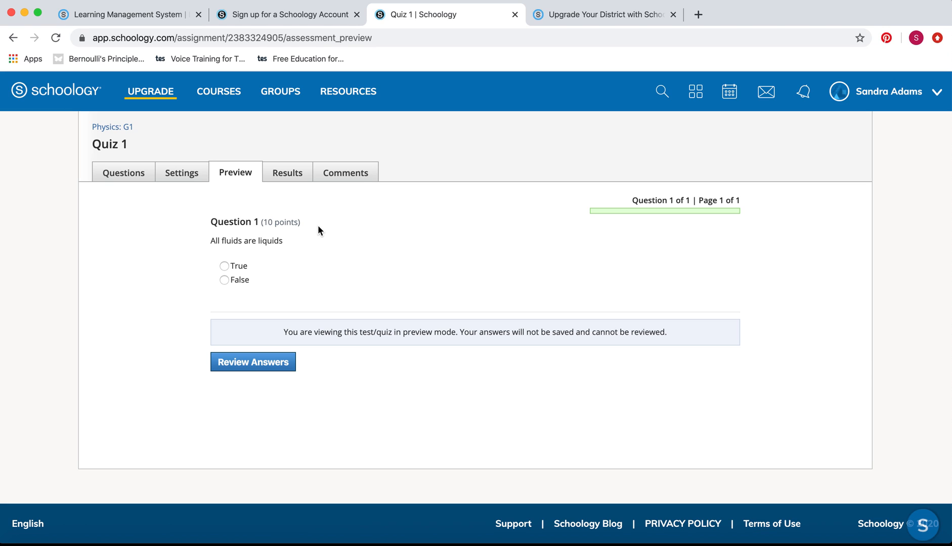
{"action": "left_click", "coordinate": [224, 266]}
{"action": "left_click", "coordinate": [266, 363]}
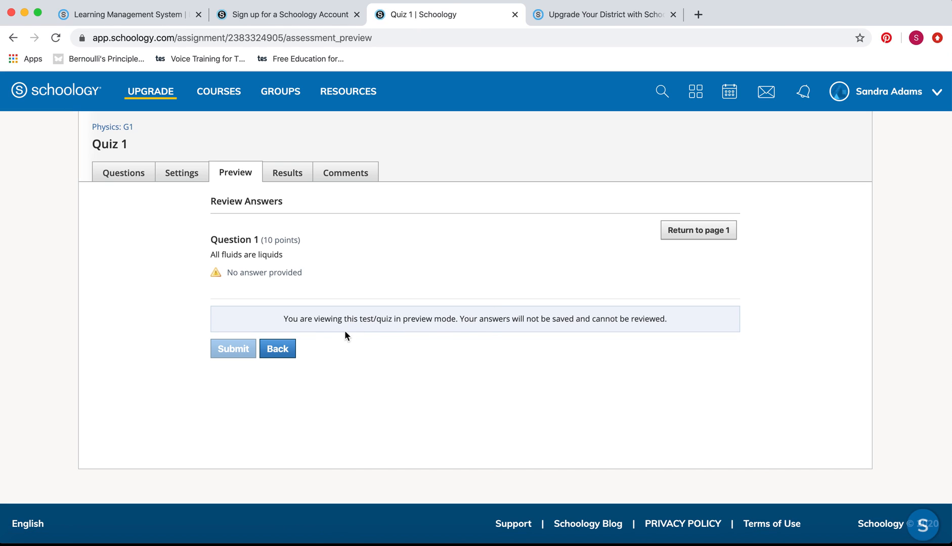
{"action": "left_click", "coordinate": [273, 351]}
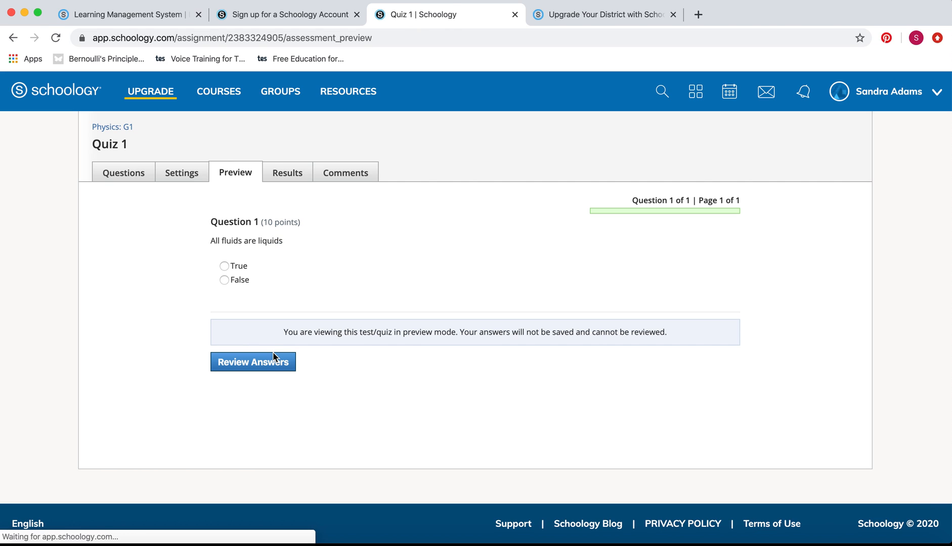
Leave the preview to view the Quiz 1 results by student and by question, and return to the Week 9 folder
{"action": "left_click", "coordinate": [292, 173]}
{"action": "left_click", "coordinate": [531, 192]}
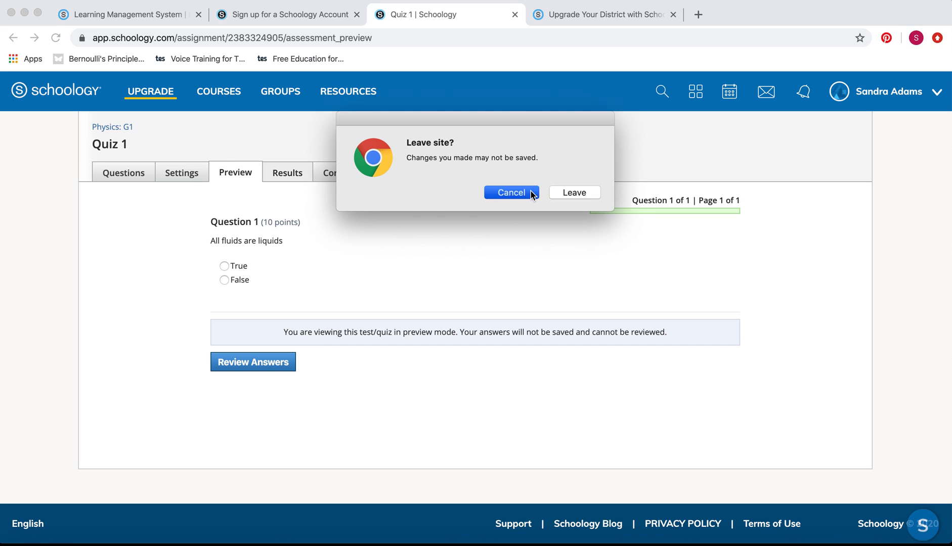
{"action": "left_click", "coordinate": [285, 174]}
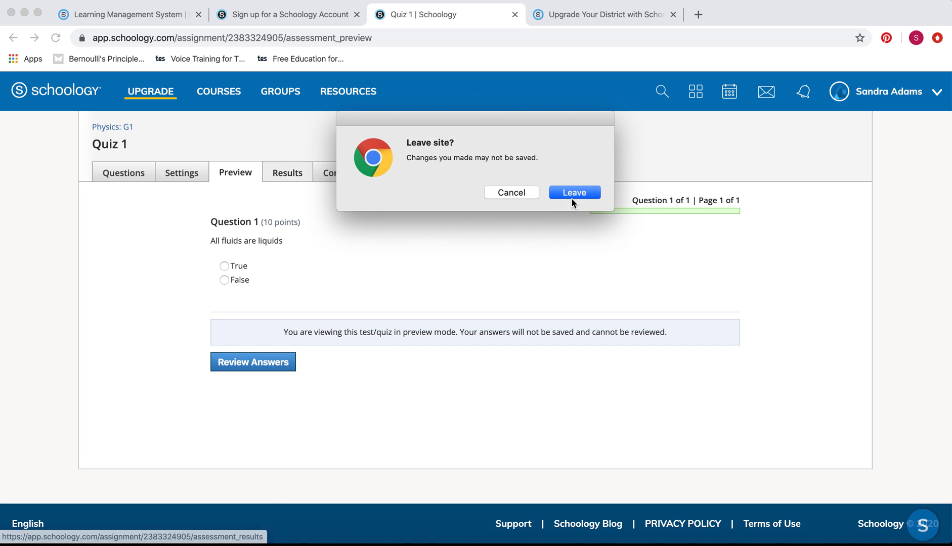
{"action": "left_click", "coordinate": [575, 191]}
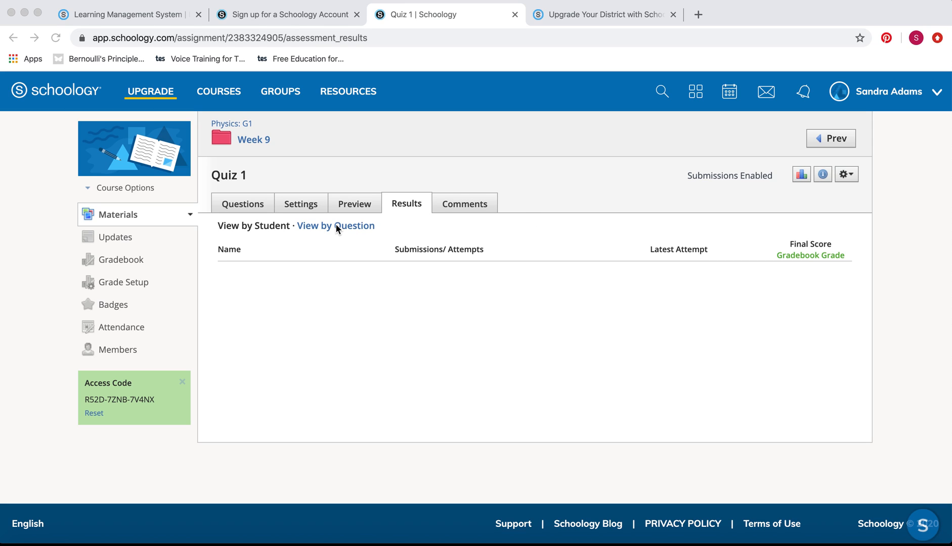
{"action": "left_click", "coordinate": [314, 228]}
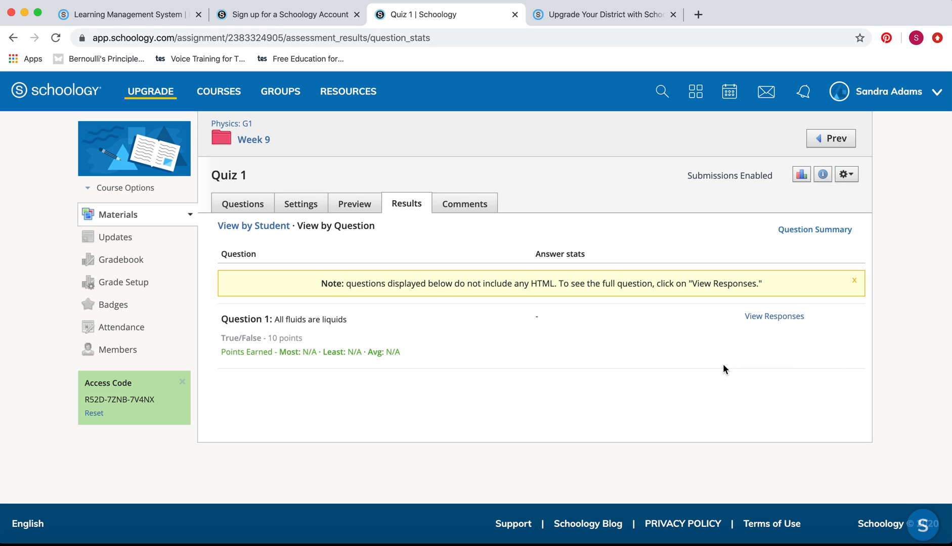
{"action": "left_click", "coordinate": [250, 142]}
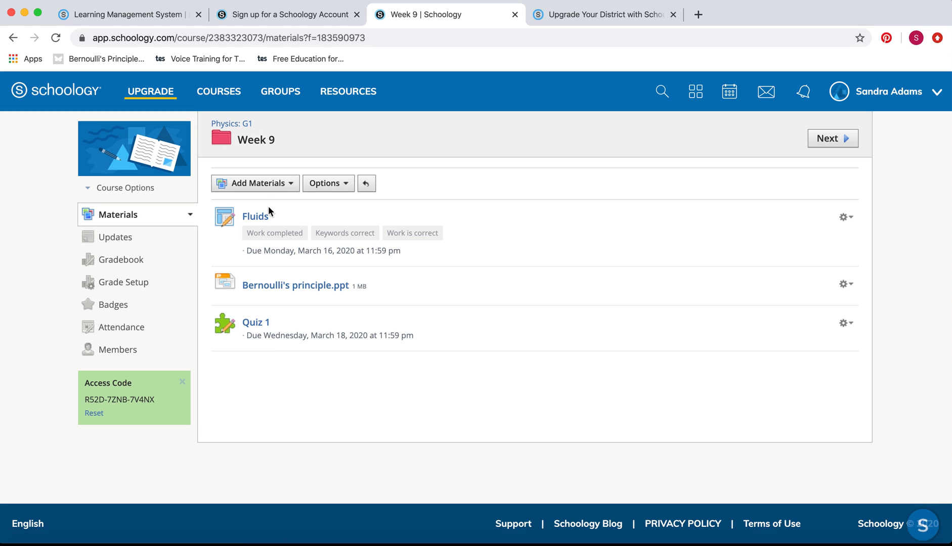